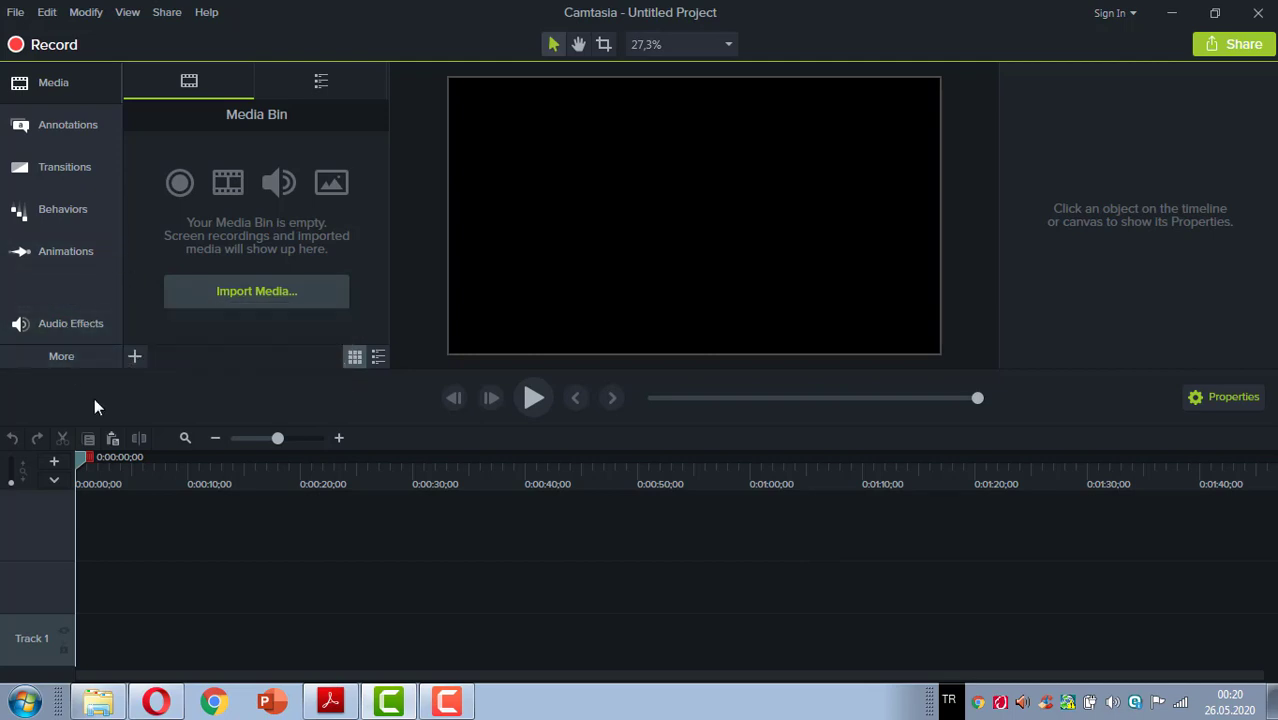
Look through the available audio effects and the additional tool categories.
{"action": "left_click", "coordinate": [69, 324]}
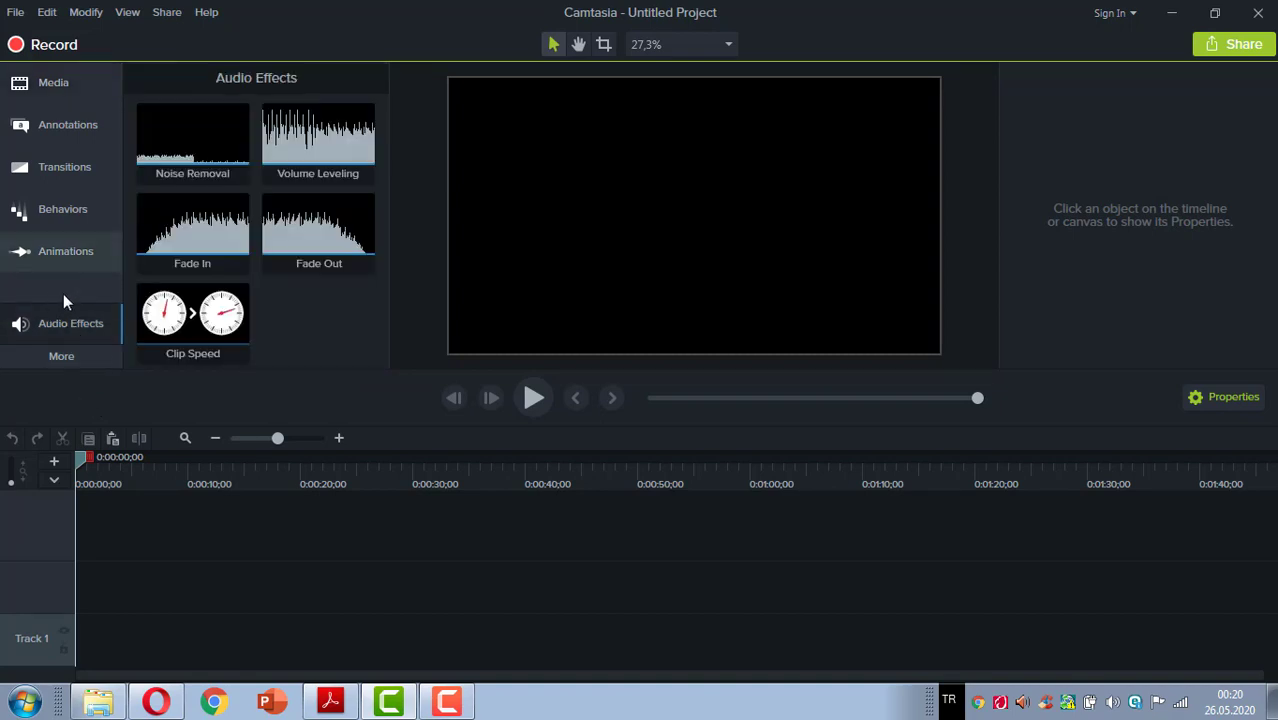
{"action": "left_click", "coordinate": [62, 357]}
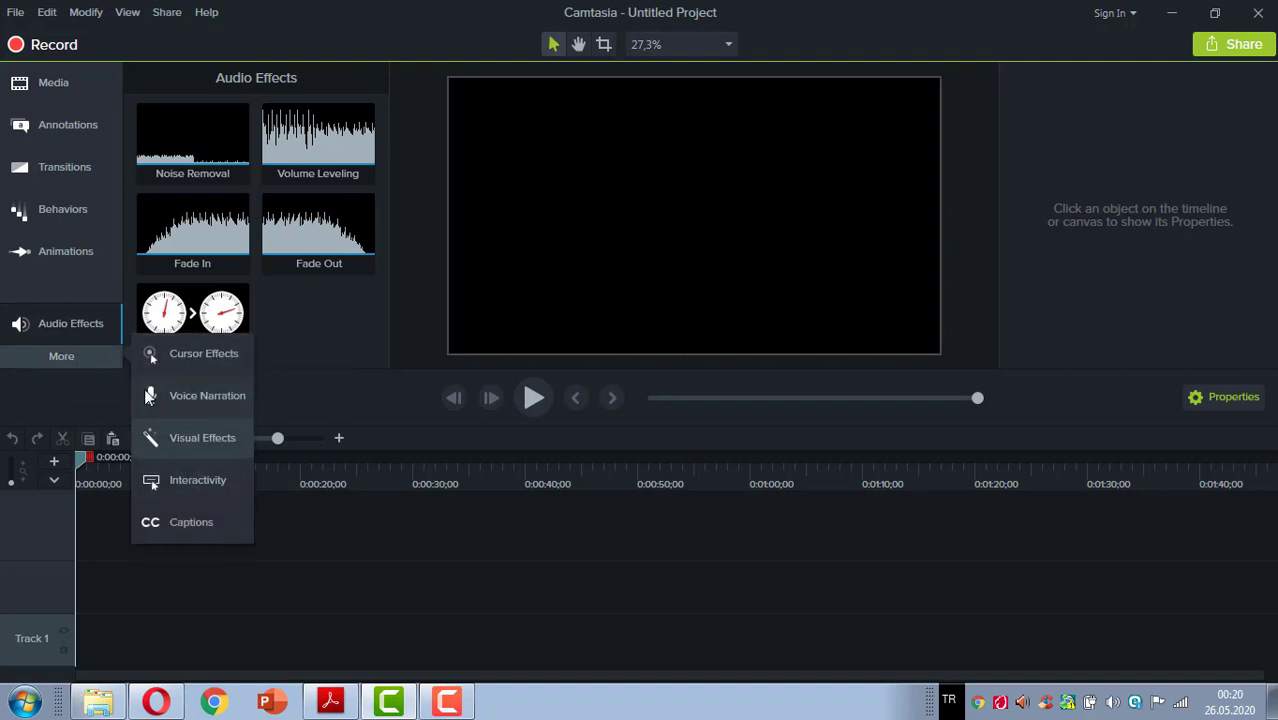
{"action": "left_click", "coordinate": [61, 322]}
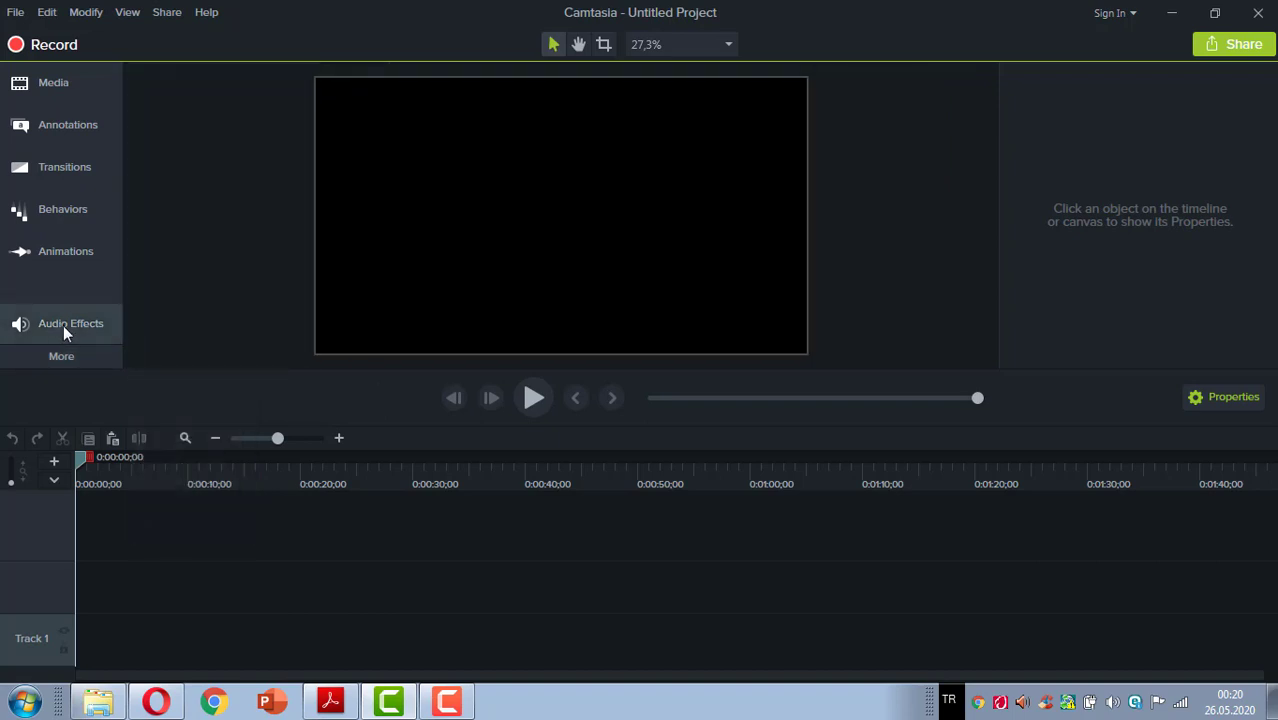
{"action": "left_click", "coordinate": [62, 324]}
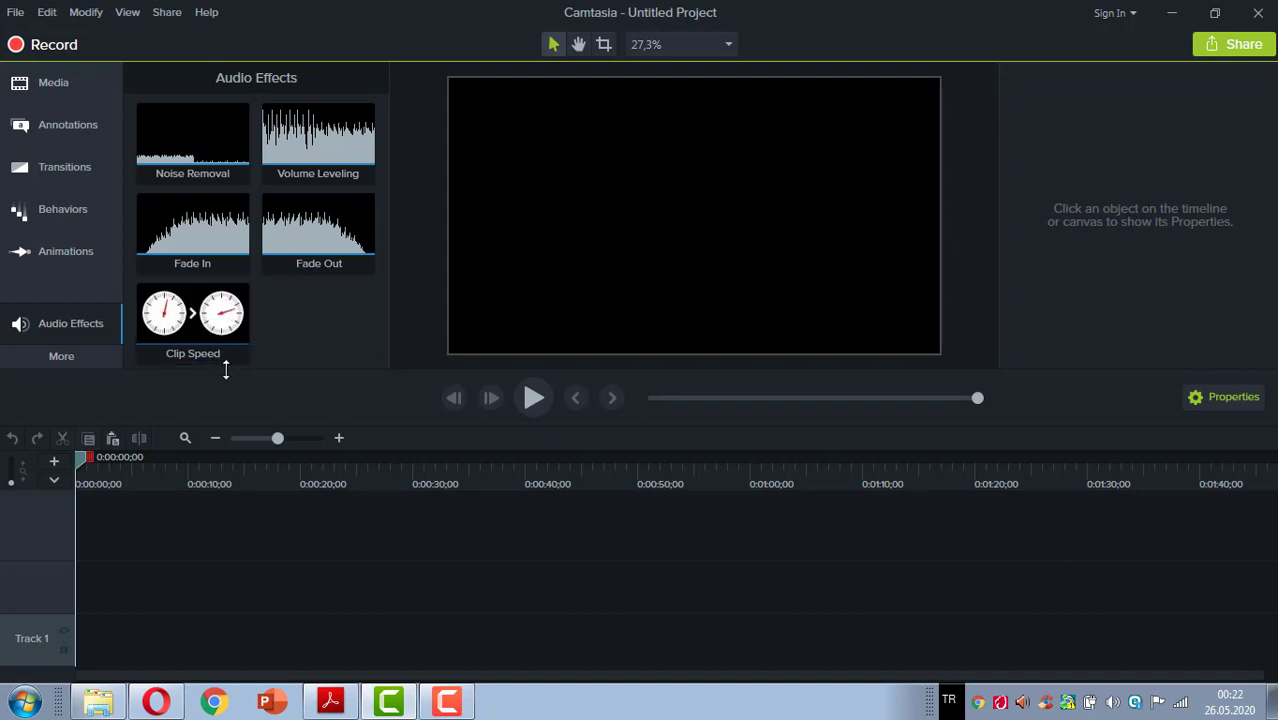
Import the Untitled Project video, place it on Track 2 at about 25 seconds, and play it through.
{"action": "left_click", "coordinate": [53, 80]}
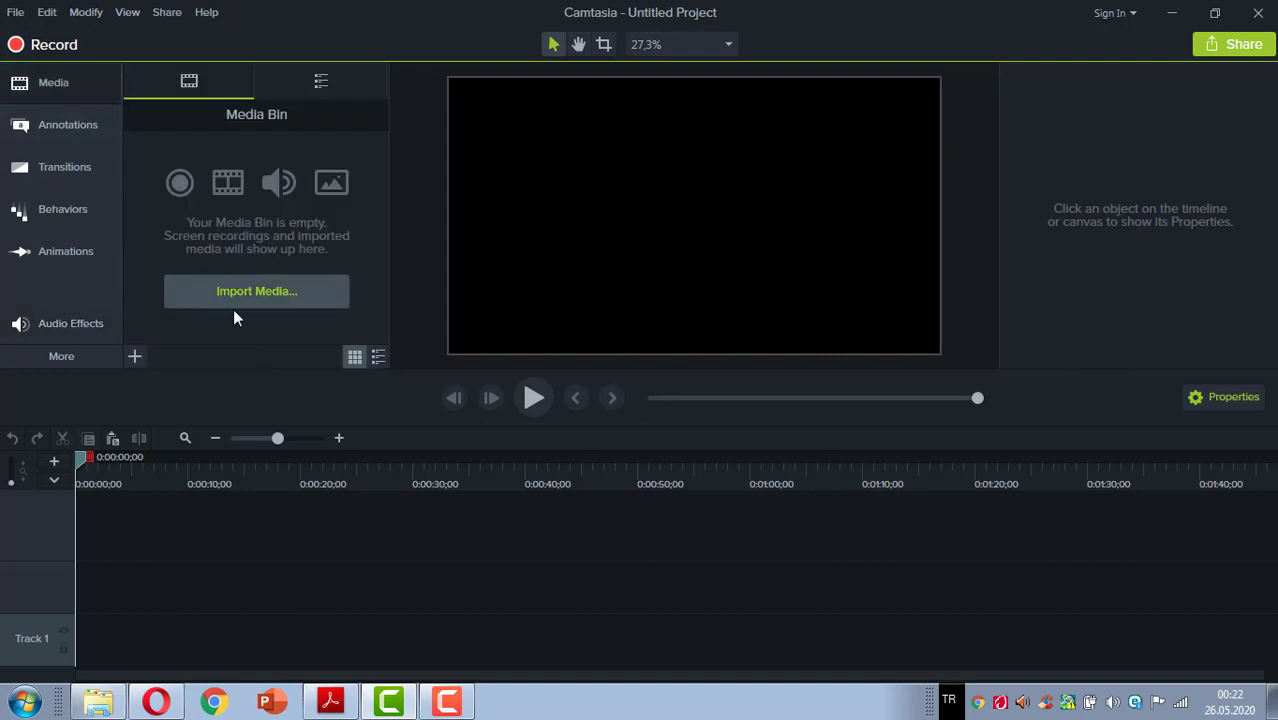
{"action": "left_click", "coordinate": [138, 358]}
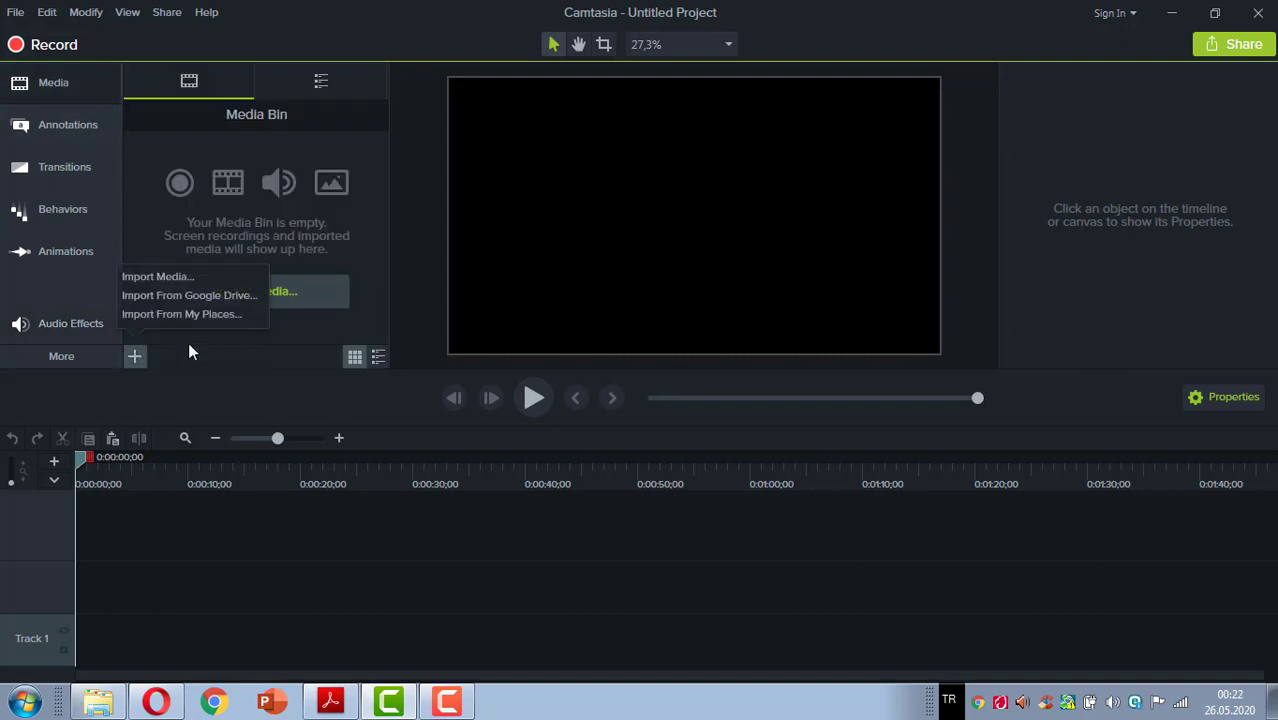
{"action": "left_click", "coordinate": [168, 276]}
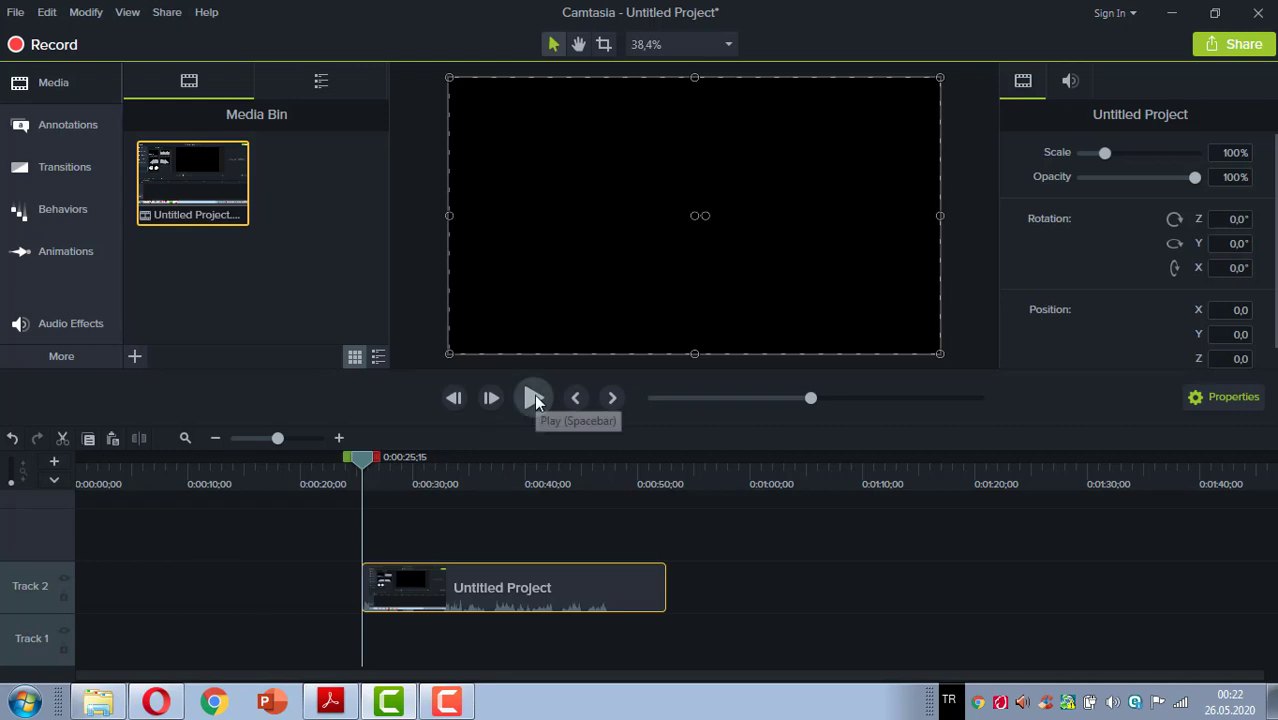
{"action": "left_click", "coordinate": [533, 397]}
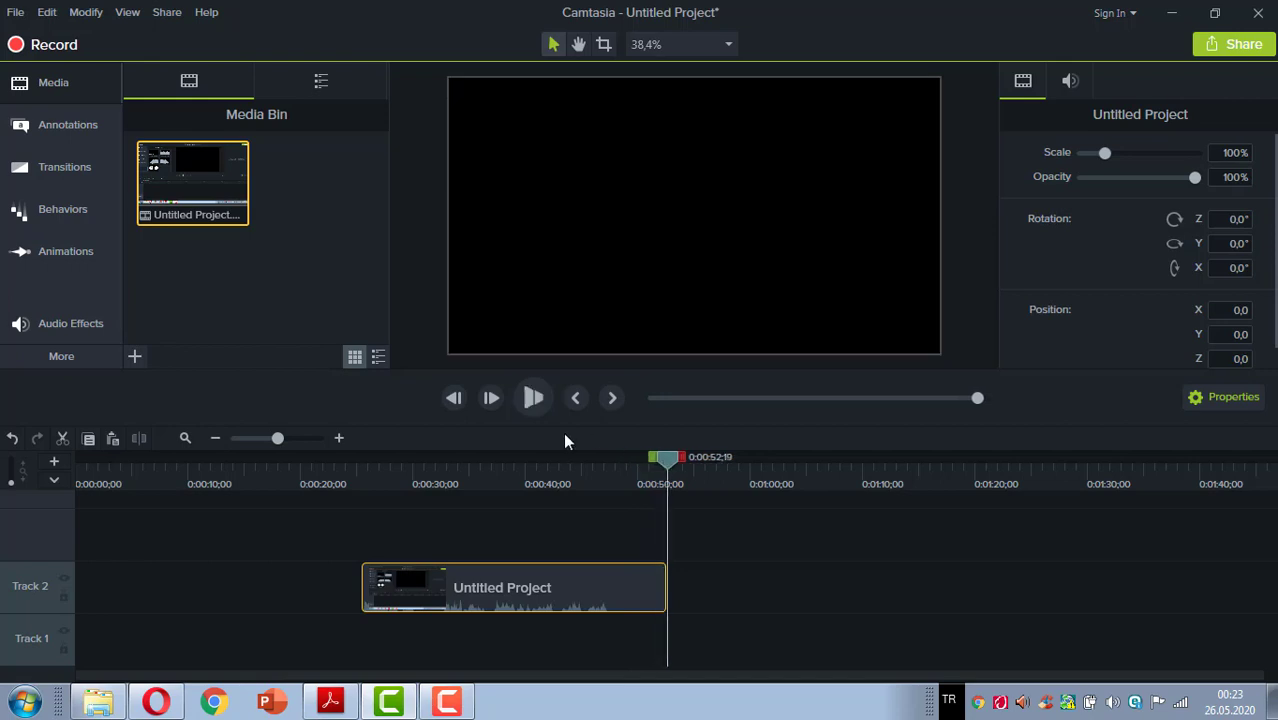
Enable audio editing on the Track 2 clip, raise its volume close to the maximum, and preview it from the start.
{"action": "left_click_drag", "start_coordinate": [666, 465], "coordinate": [359, 488]}
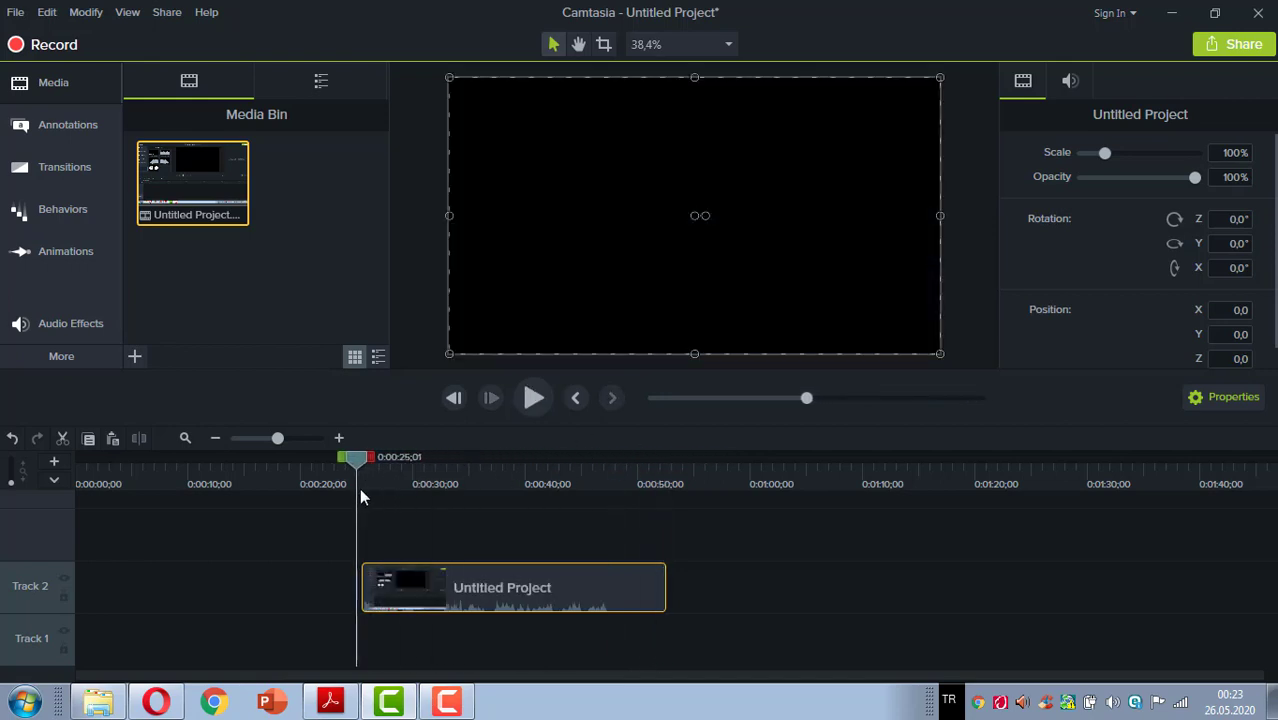
{"action": "right_click", "coordinate": [495, 588]}
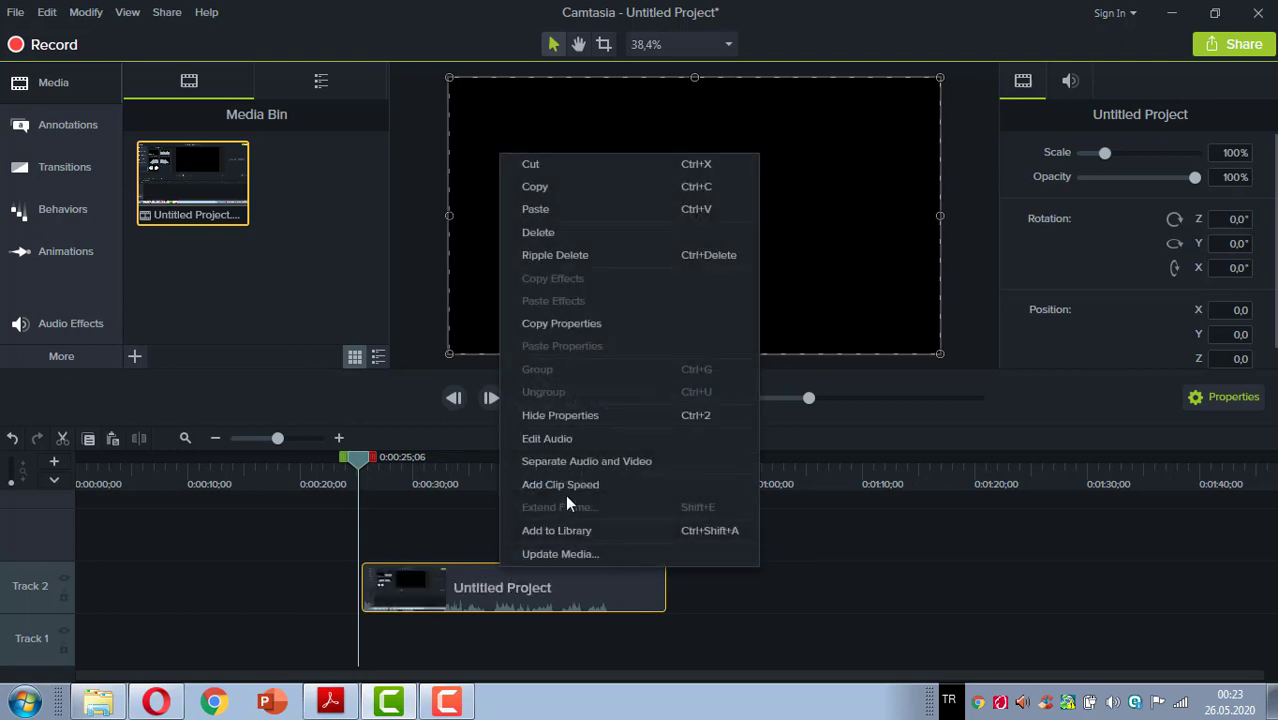
{"action": "left_click", "coordinate": [560, 443]}
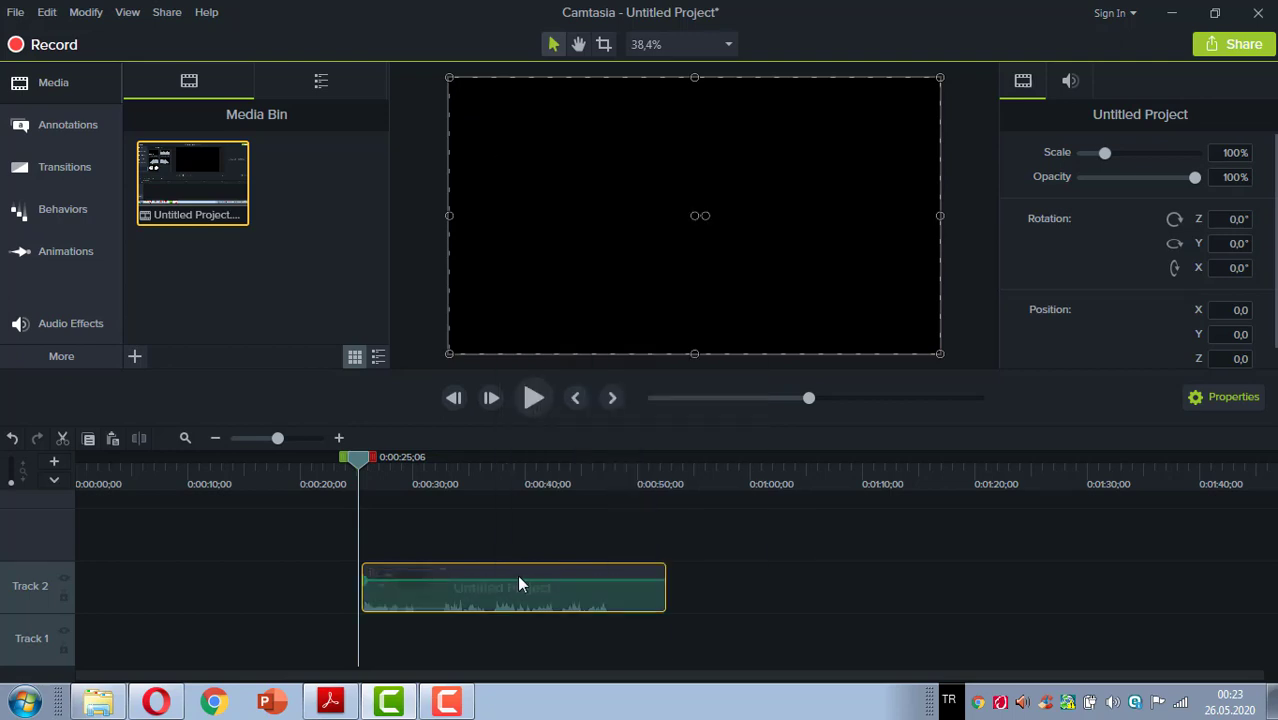
{"action": "left_click_drag", "start_coordinate": [519, 578], "coordinate": [523, 567]}
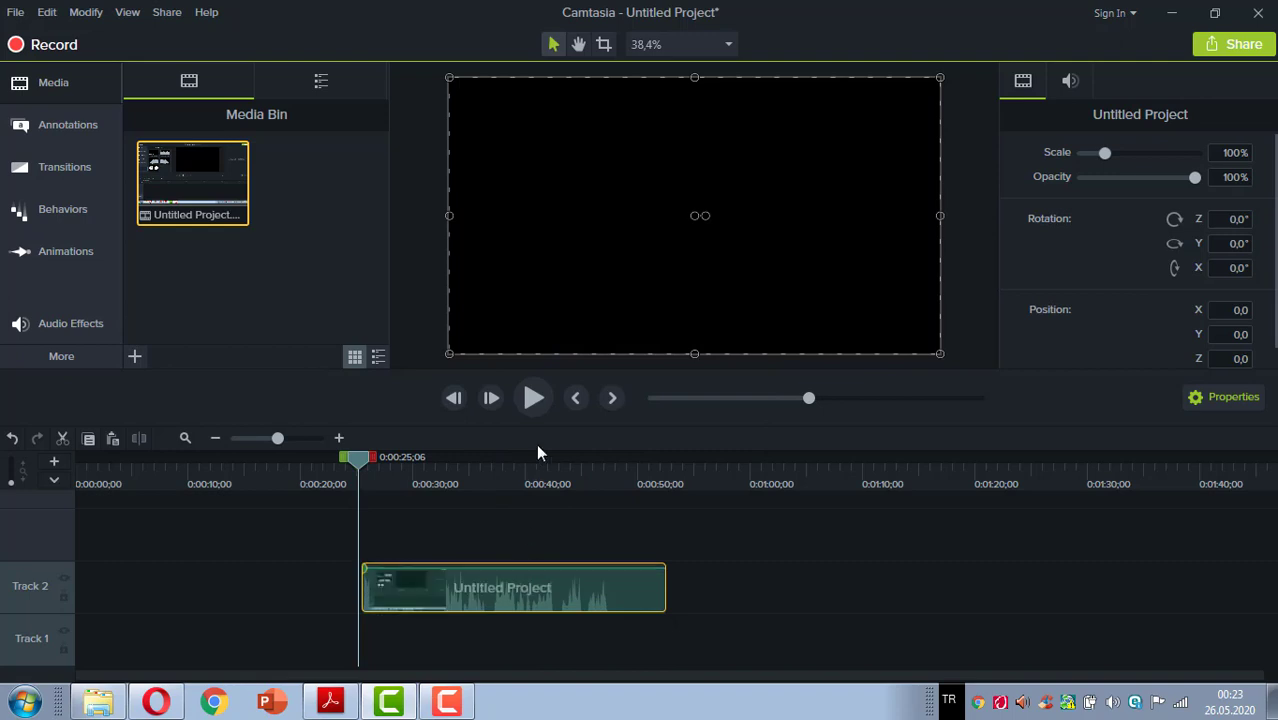
{"action": "left_click", "coordinate": [535, 405]}
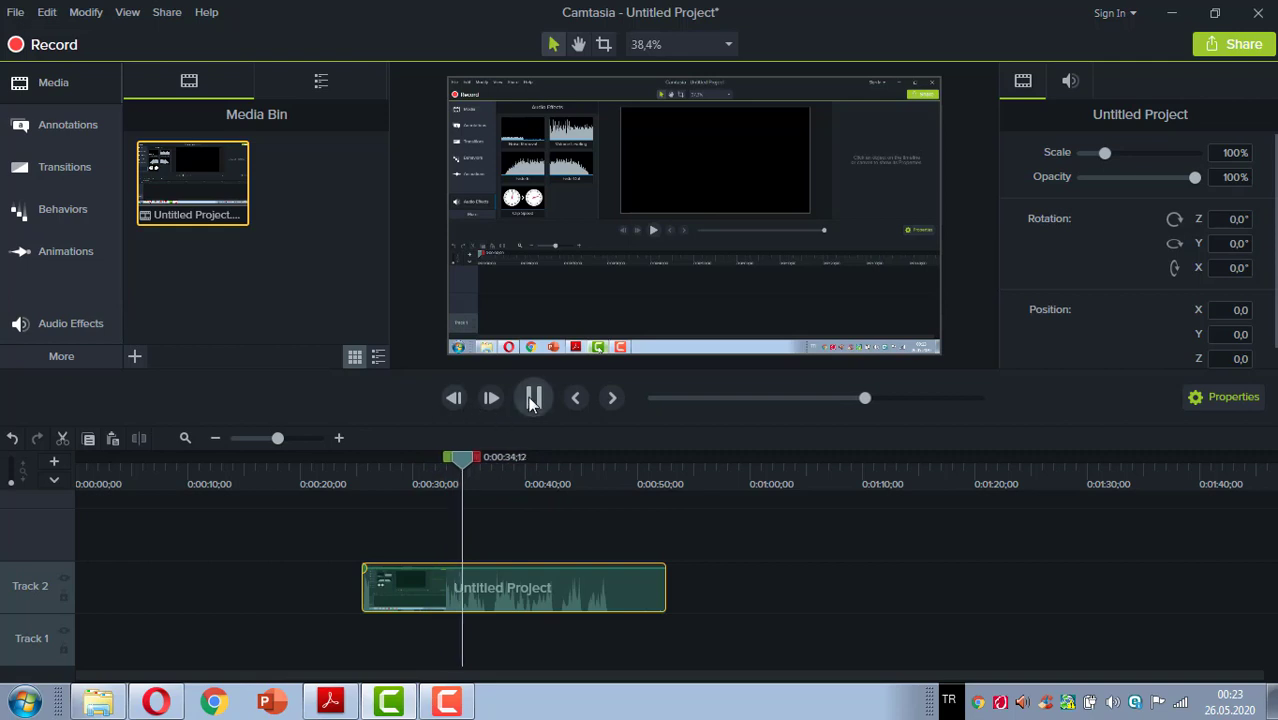
{"action": "key", "text": "space"}
Apply the Noise Removal audio effect to the Track 2 clip and play it back from the clip's start.
{"action": "left_click", "coordinate": [75, 324]}
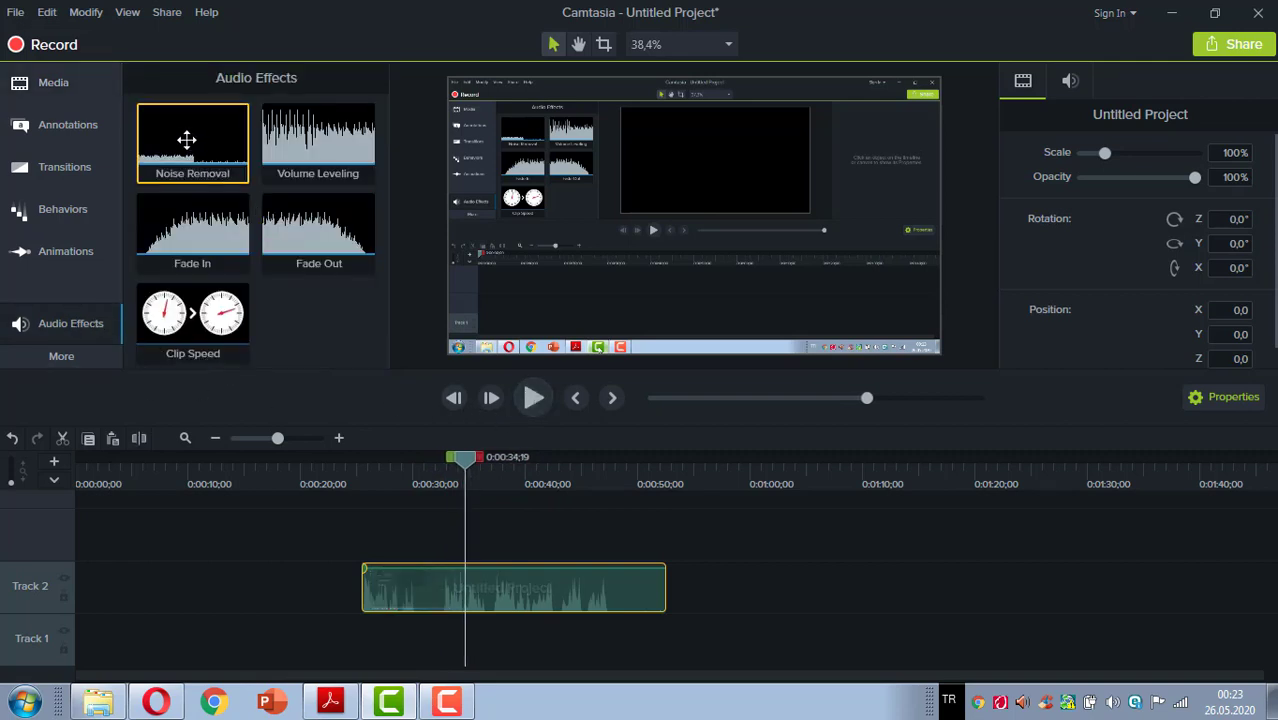
{"action": "left_click_drag", "start_coordinate": [195, 147], "coordinate": [500, 585]}
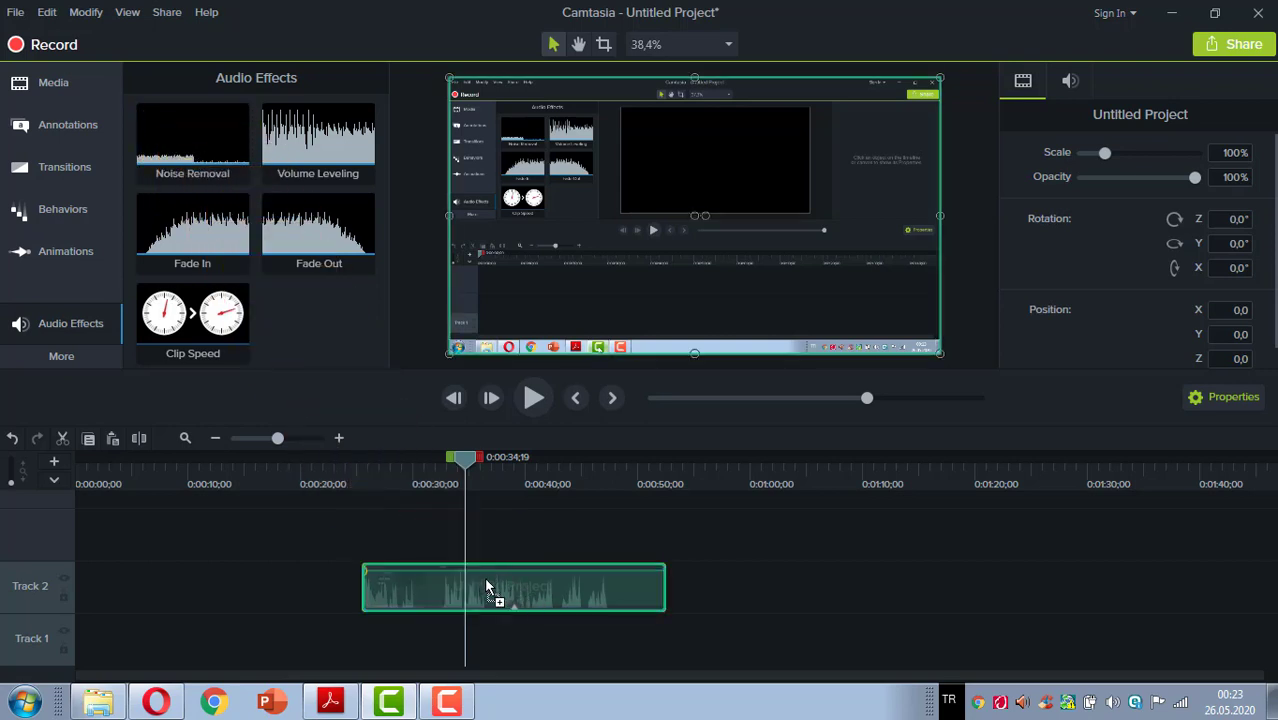
{"action": "left_click_drag", "start_coordinate": [491, 585], "coordinate": [496, 583]}
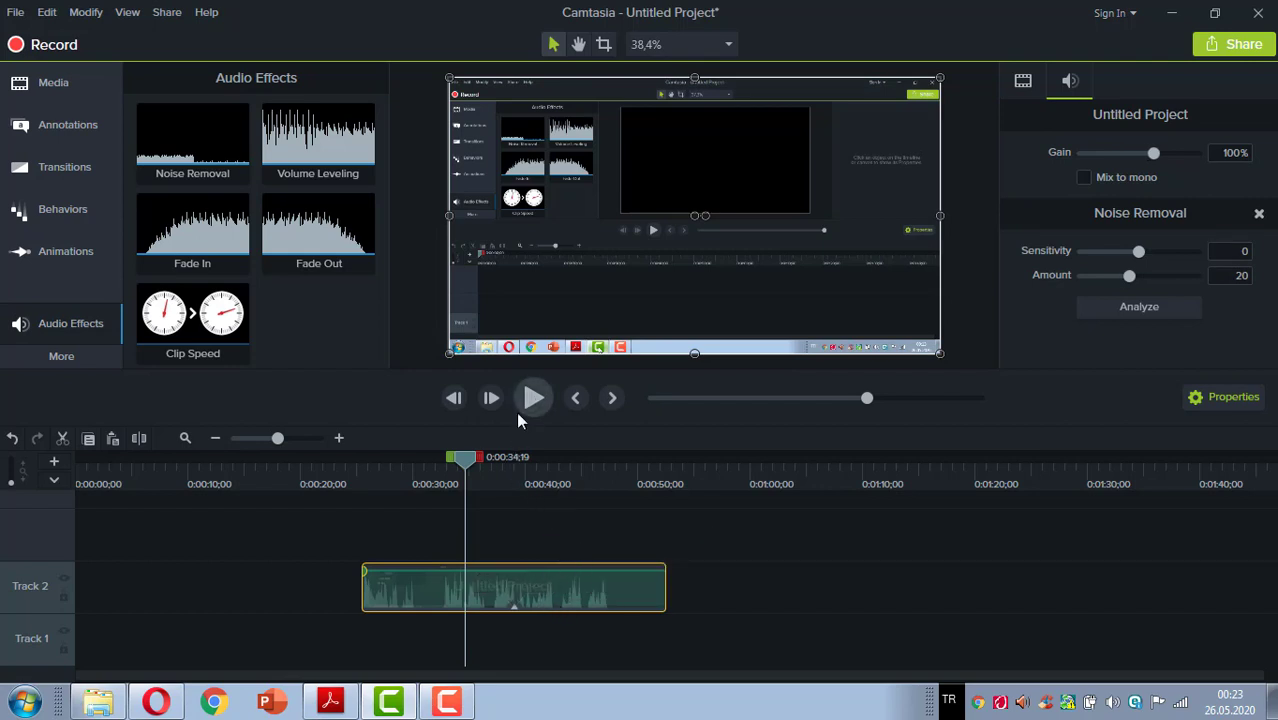
{"action": "left_click_drag", "start_coordinate": [465, 460], "coordinate": [361, 472]}
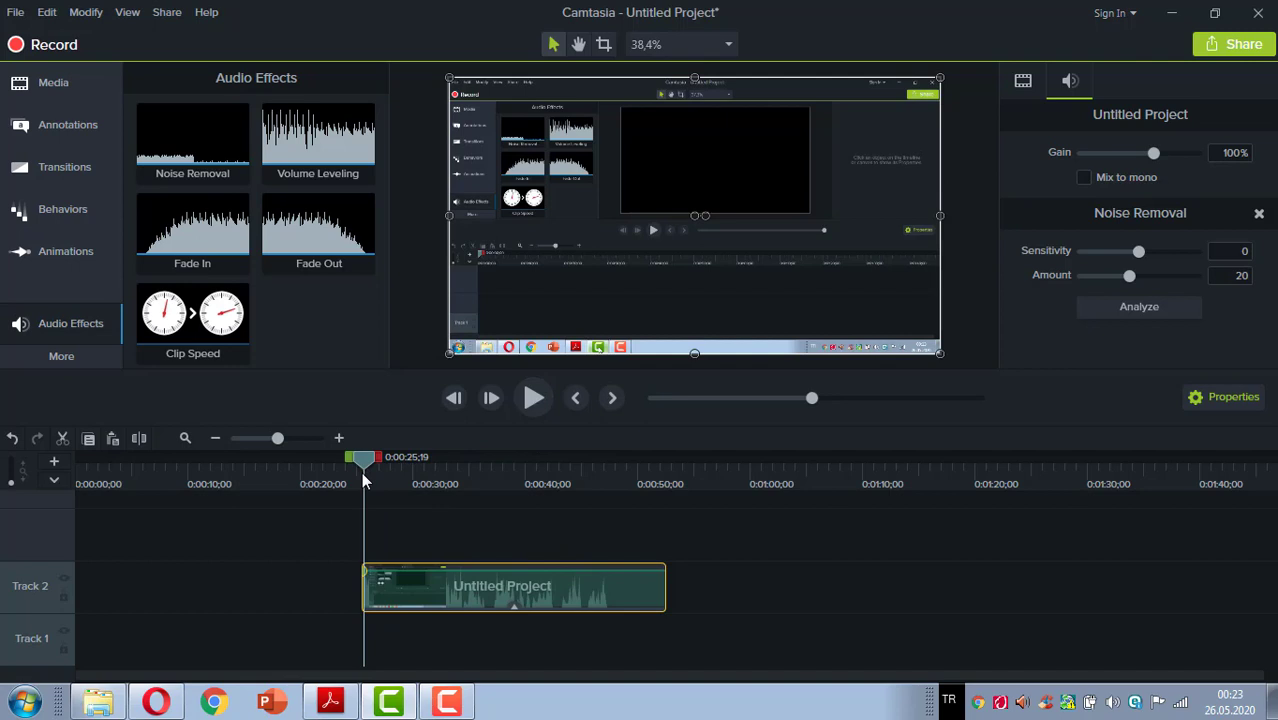
{"action": "left_click", "coordinate": [529, 406]}
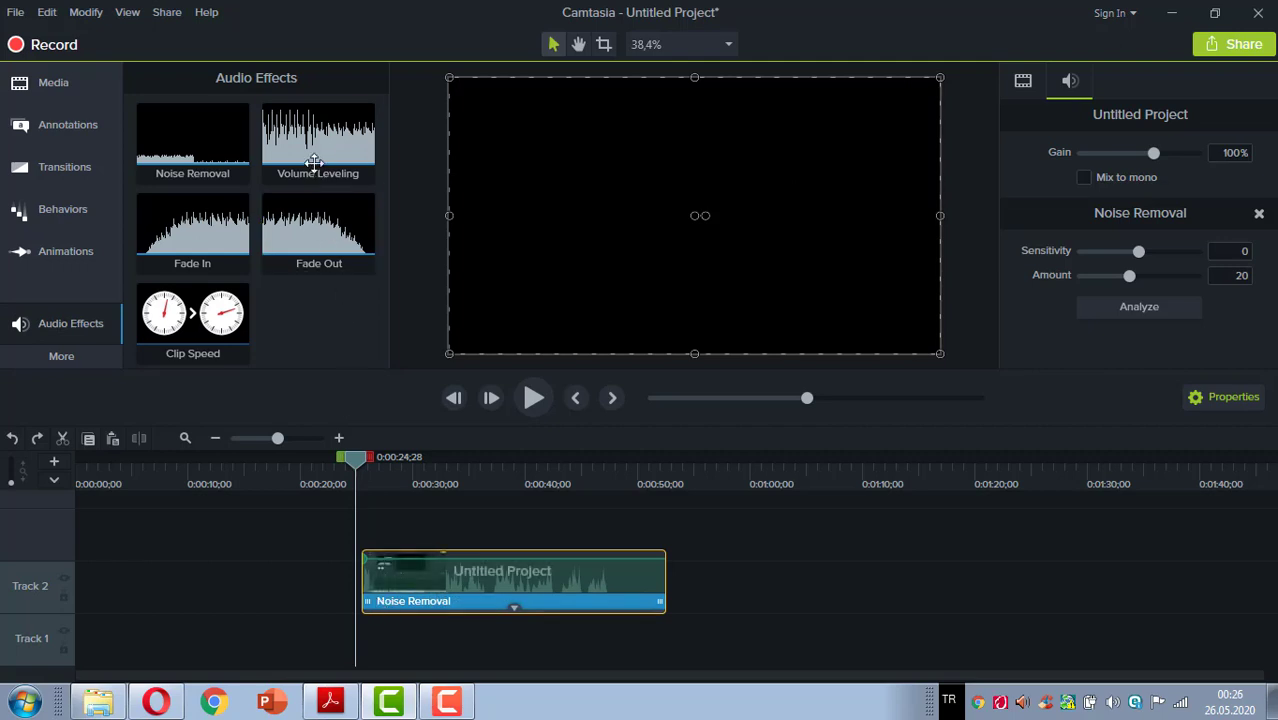
Add the Volume Leveling effect to the Track 2 clip and preview it with Medium volume variation.
{"action": "left_click", "coordinate": [314, 162]}
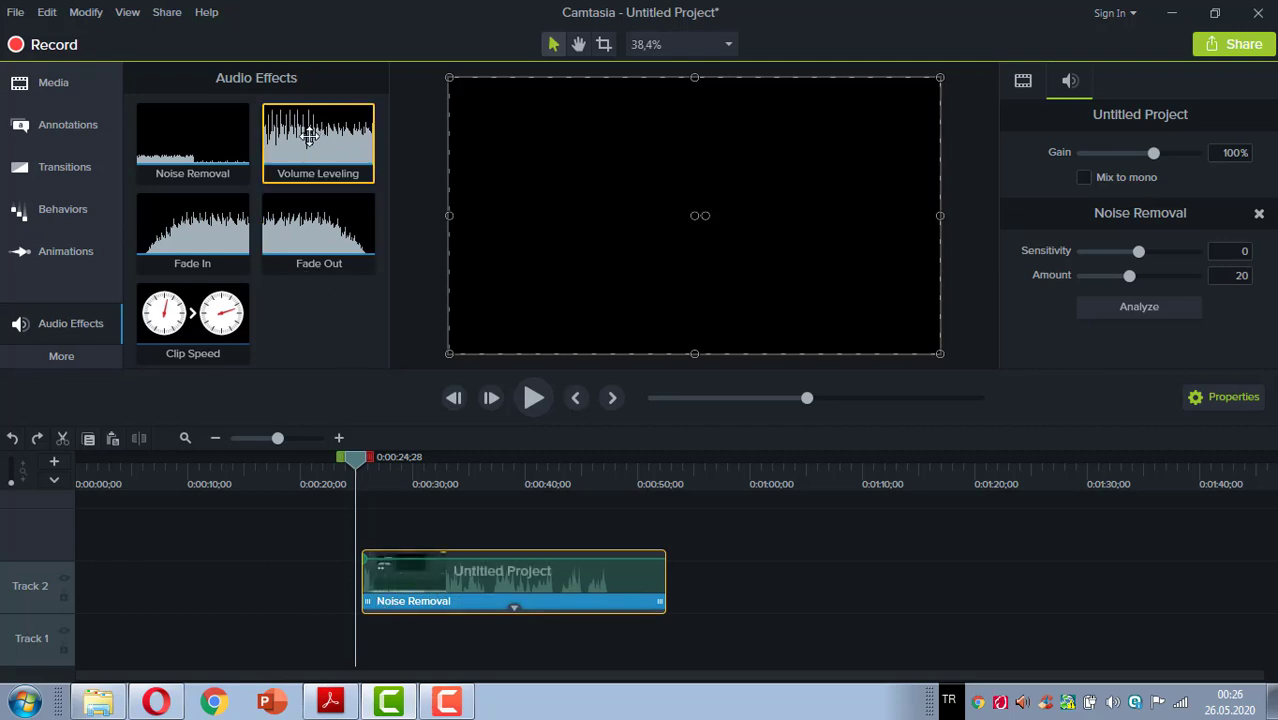
{"action": "left_click_drag", "start_coordinate": [310, 136], "coordinate": [526, 558]}
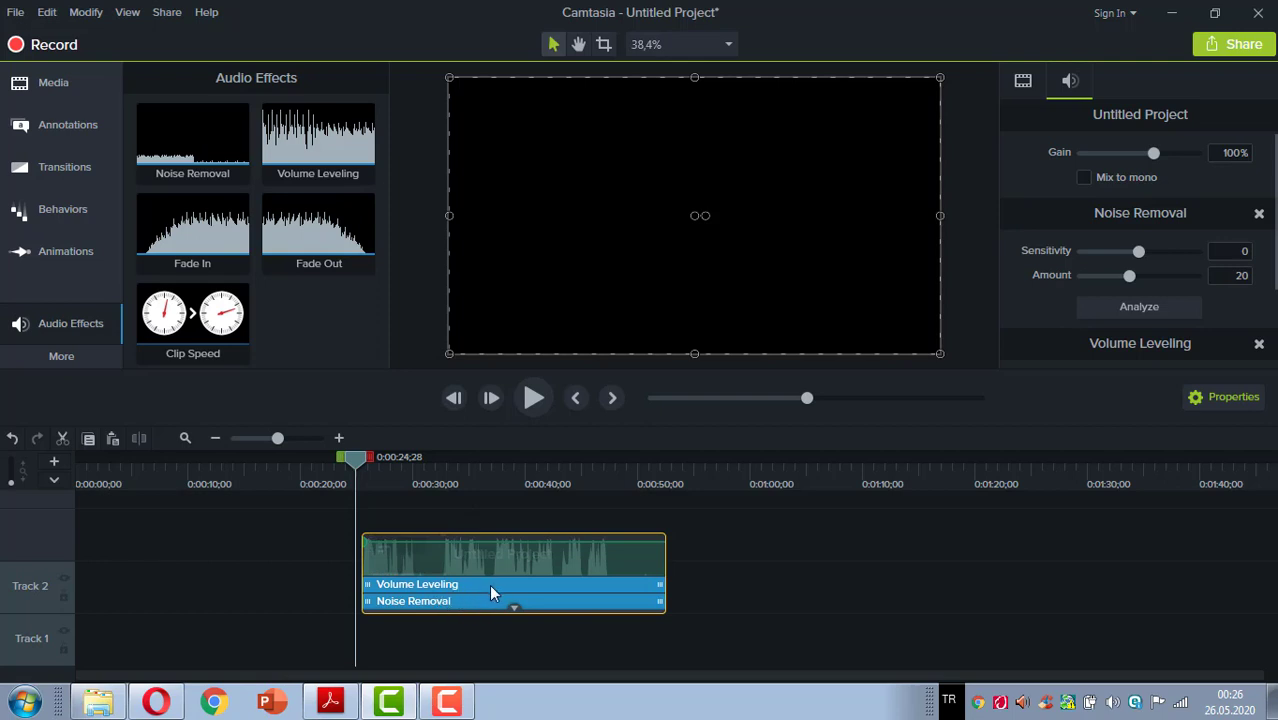
{"action": "left_click", "coordinate": [489, 584]}
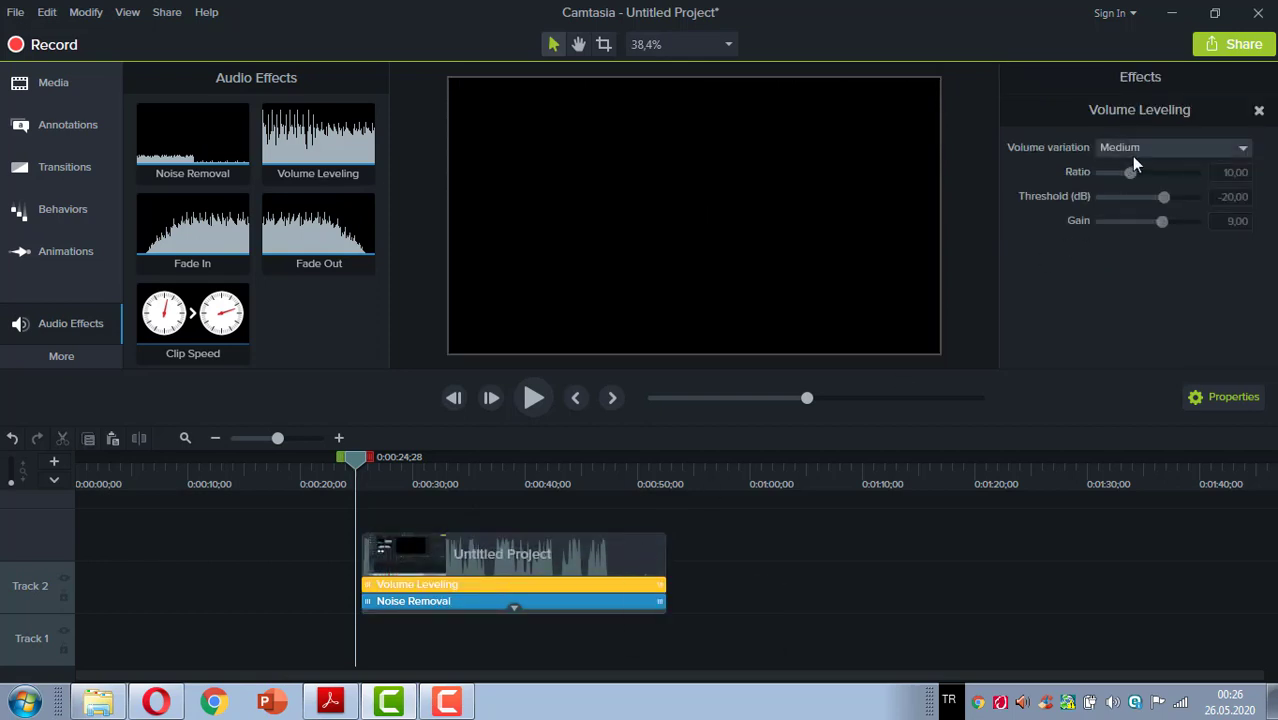
{"action": "left_click", "coordinate": [1243, 150]}
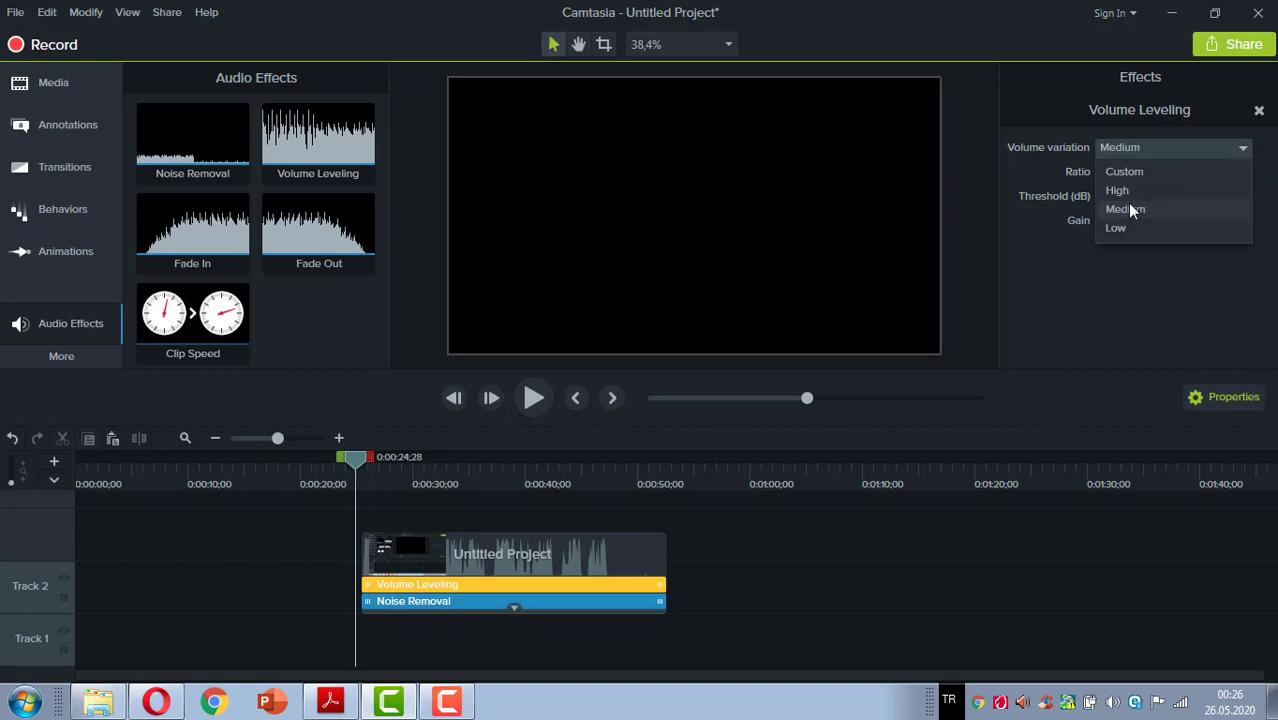
{"action": "left_click", "coordinate": [534, 402]}
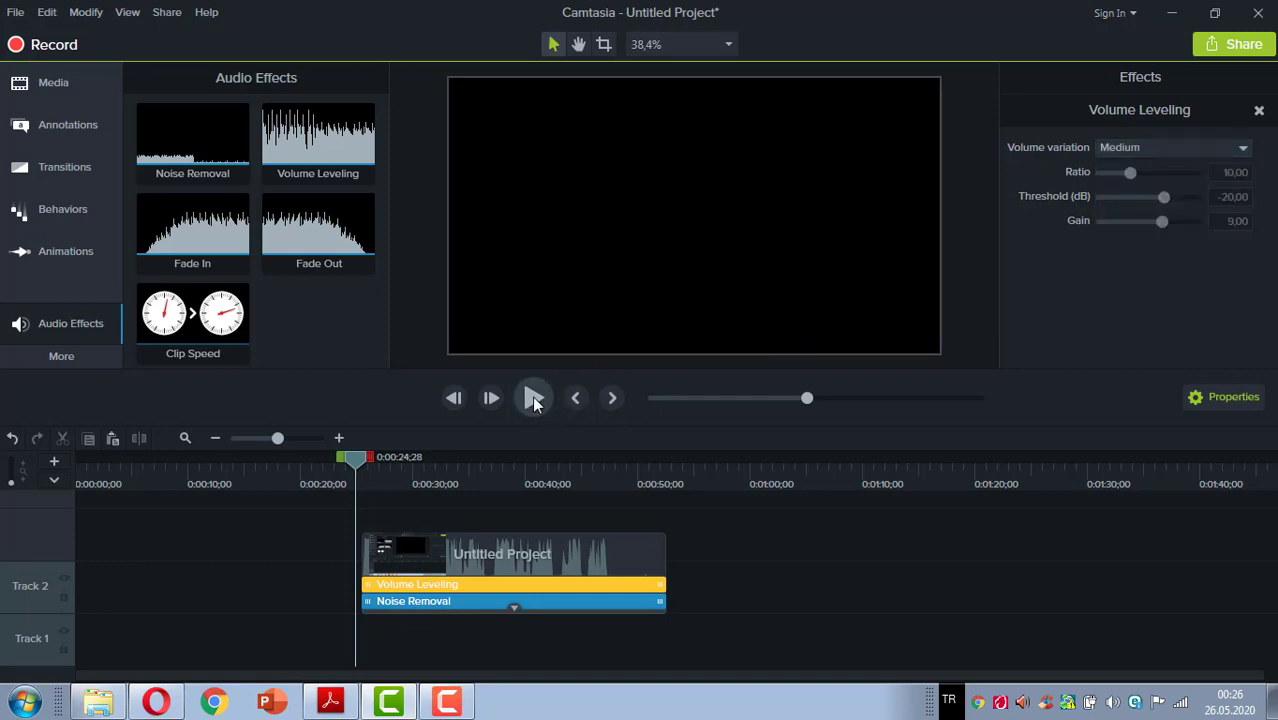
{"action": "left_click", "coordinate": [538, 398]}
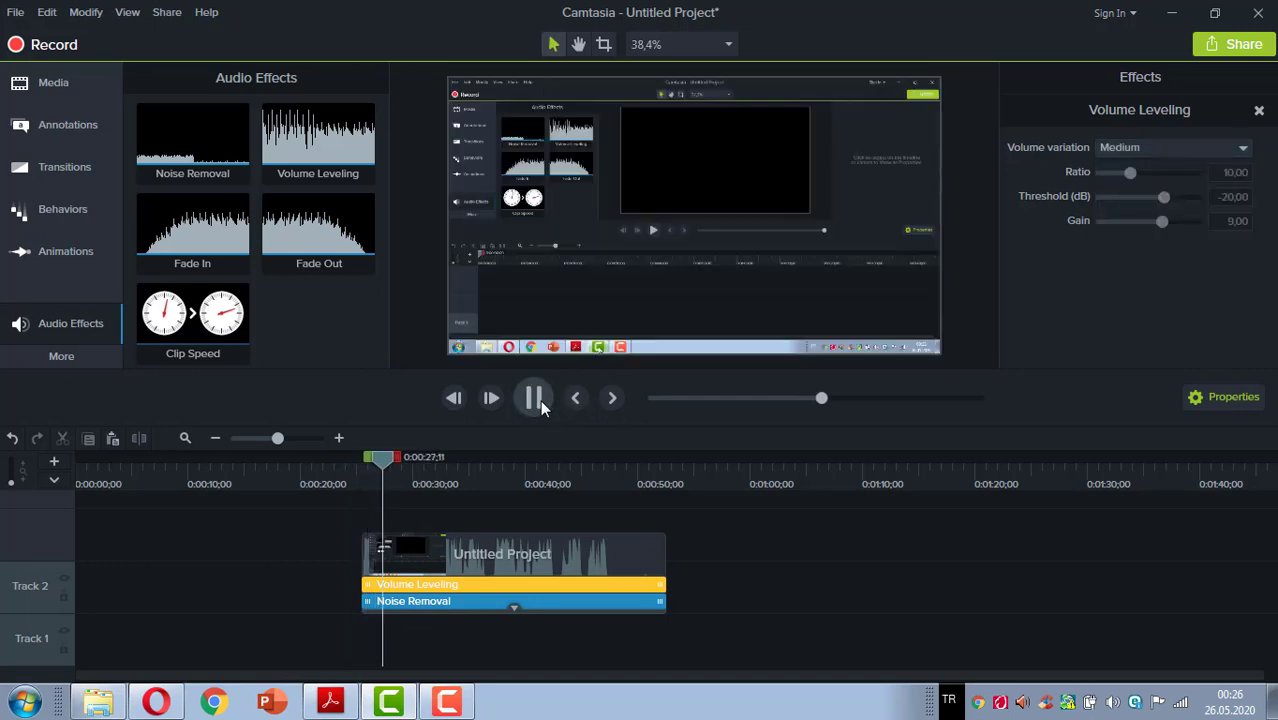
{"action": "left_click", "coordinate": [540, 400]}
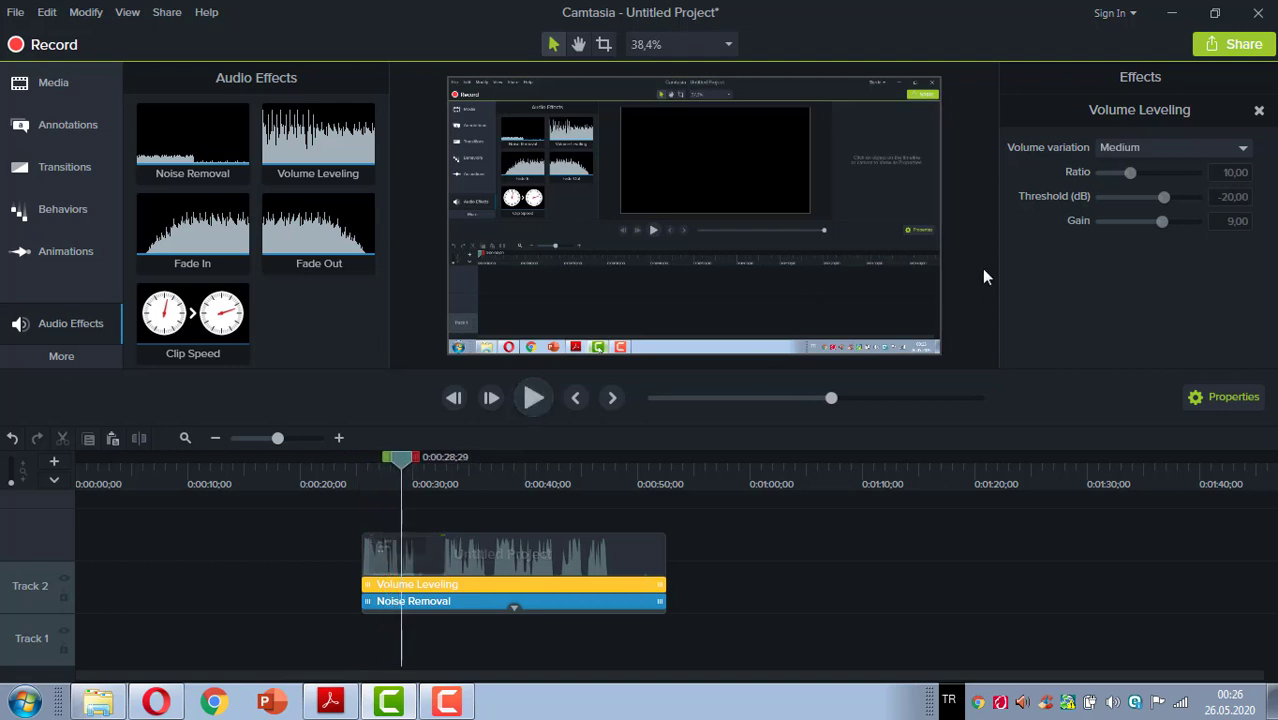
Try the High volume variation for the Volume Leveling effect and play the clip.
{"action": "left_click", "coordinate": [1245, 148]}
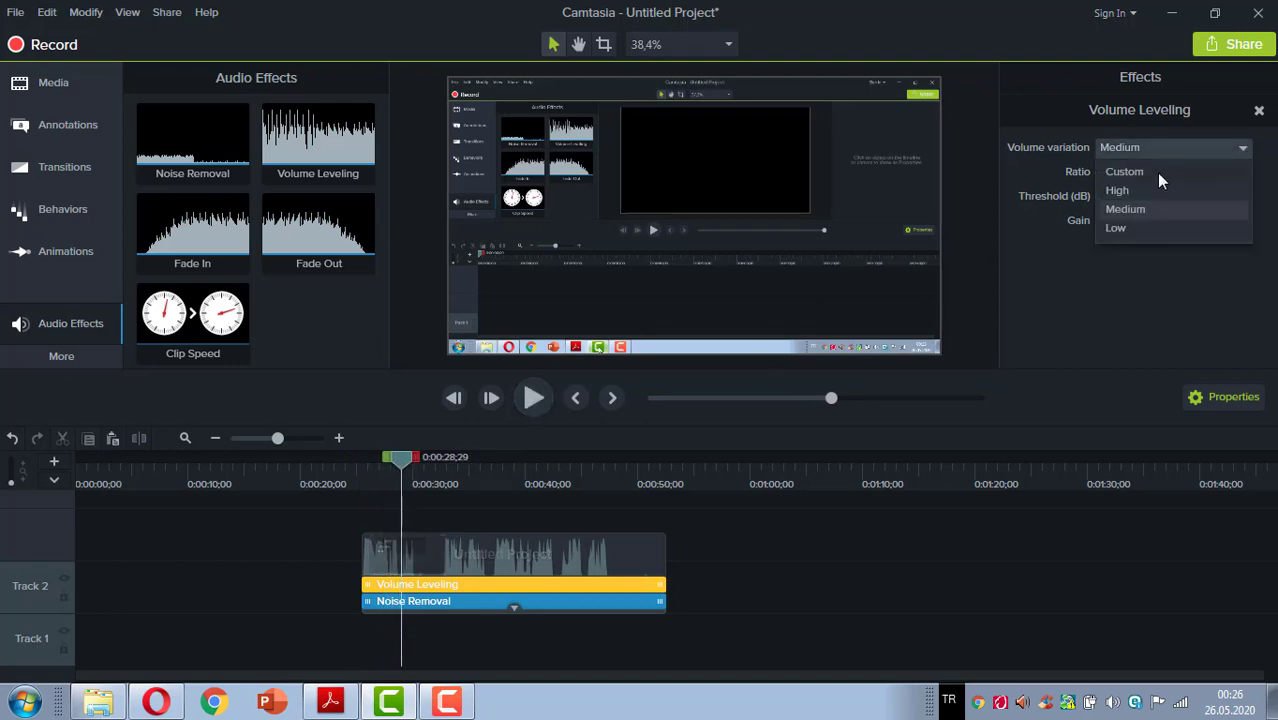
{"action": "left_click", "coordinate": [1126, 191]}
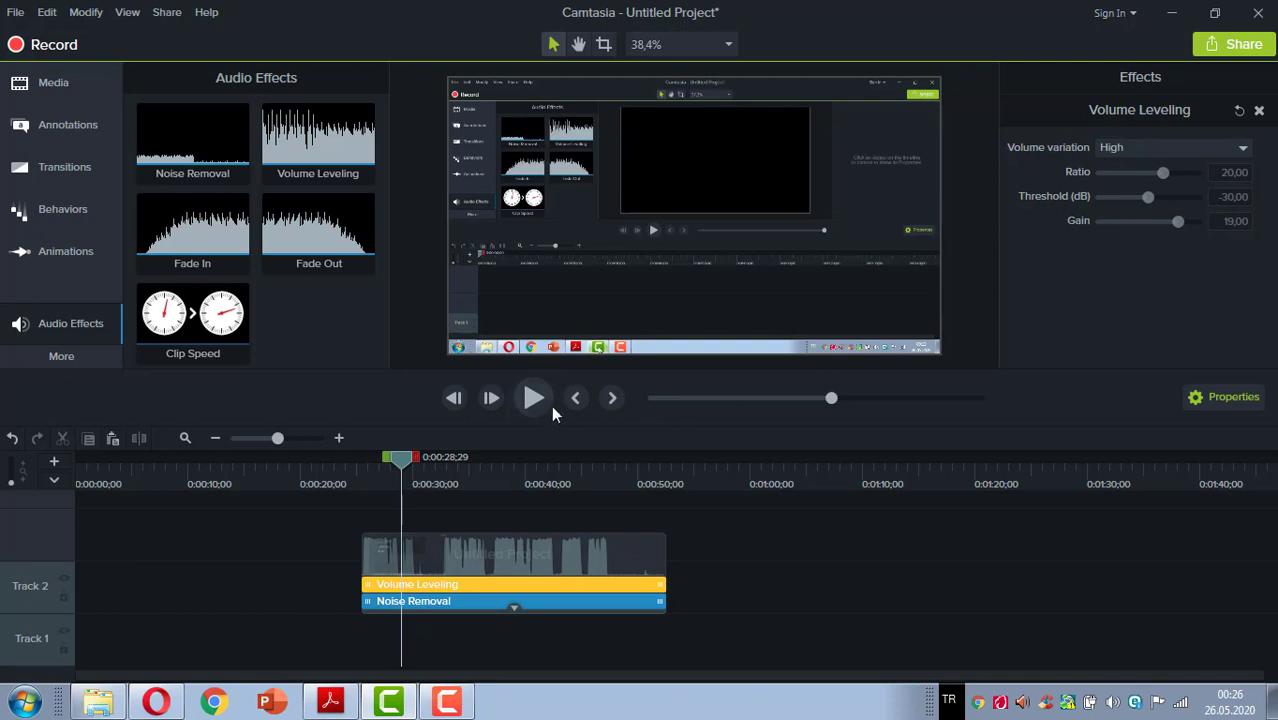
{"action": "left_click", "coordinate": [531, 397]}
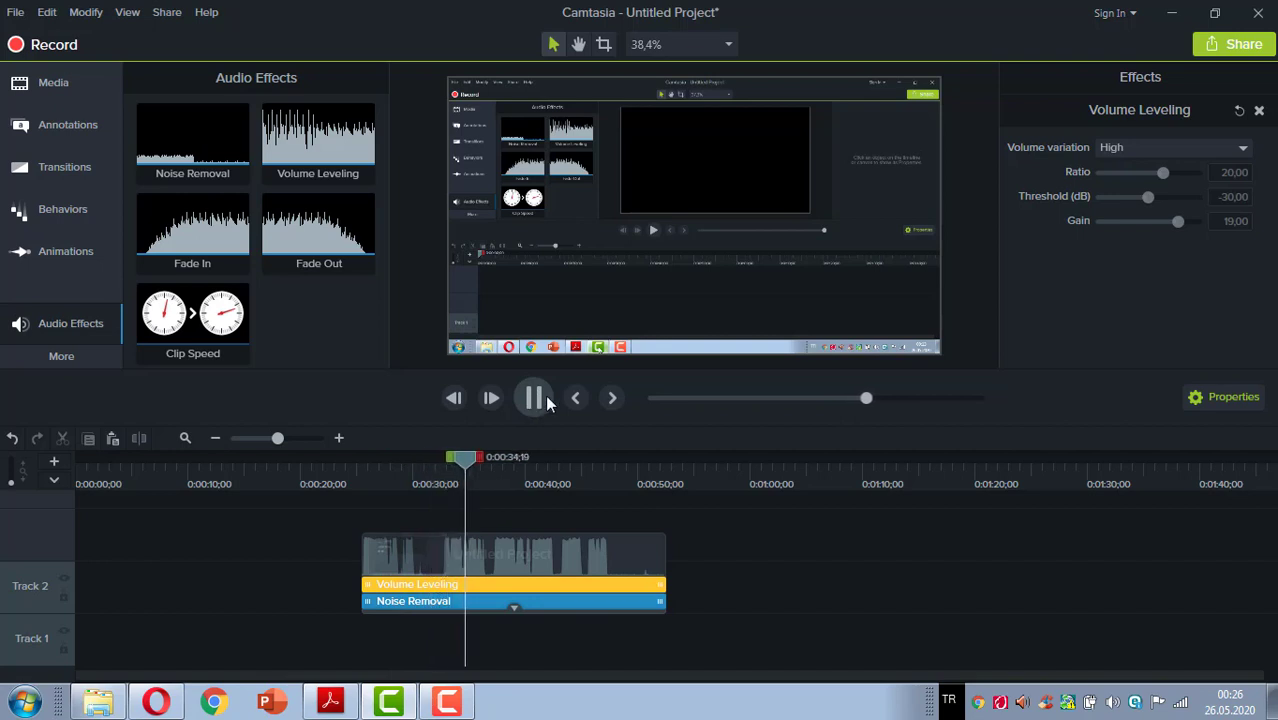
Set the Volume Leveling effect's volume variation to Medium and listen to the clip.
{"action": "left_click", "coordinate": [1240, 148]}
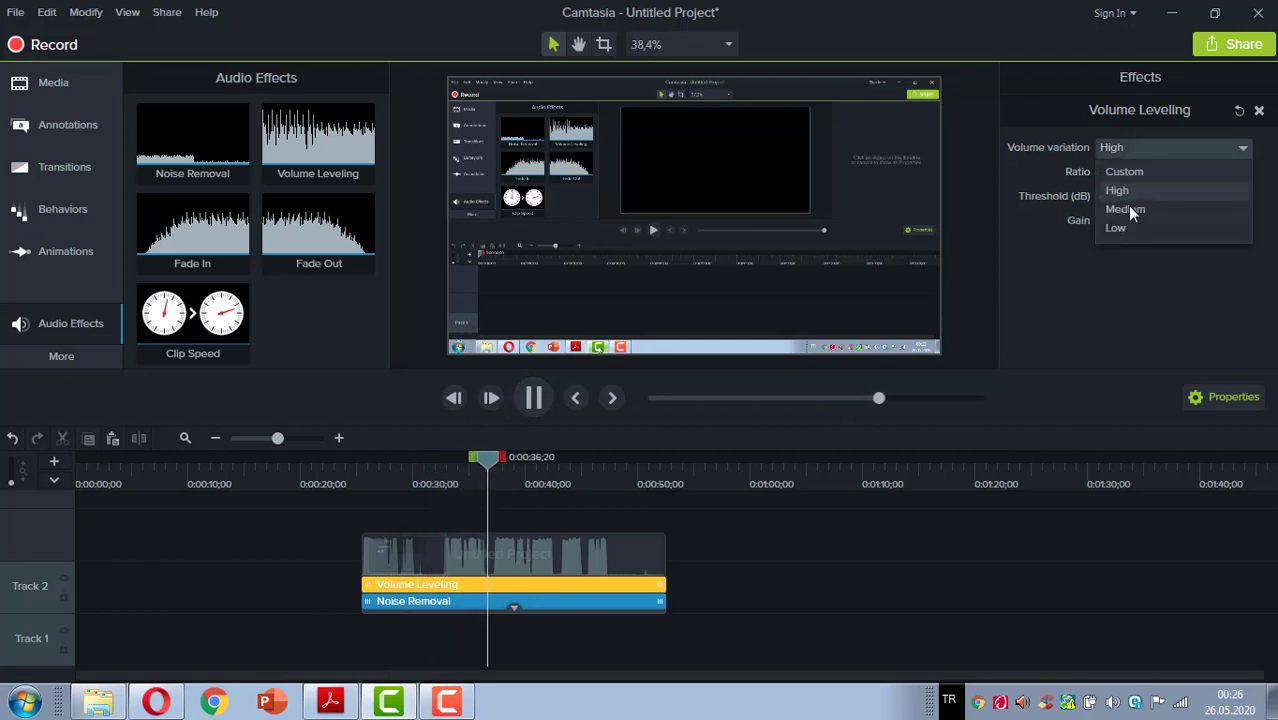
{"action": "left_click", "coordinate": [1127, 208]}
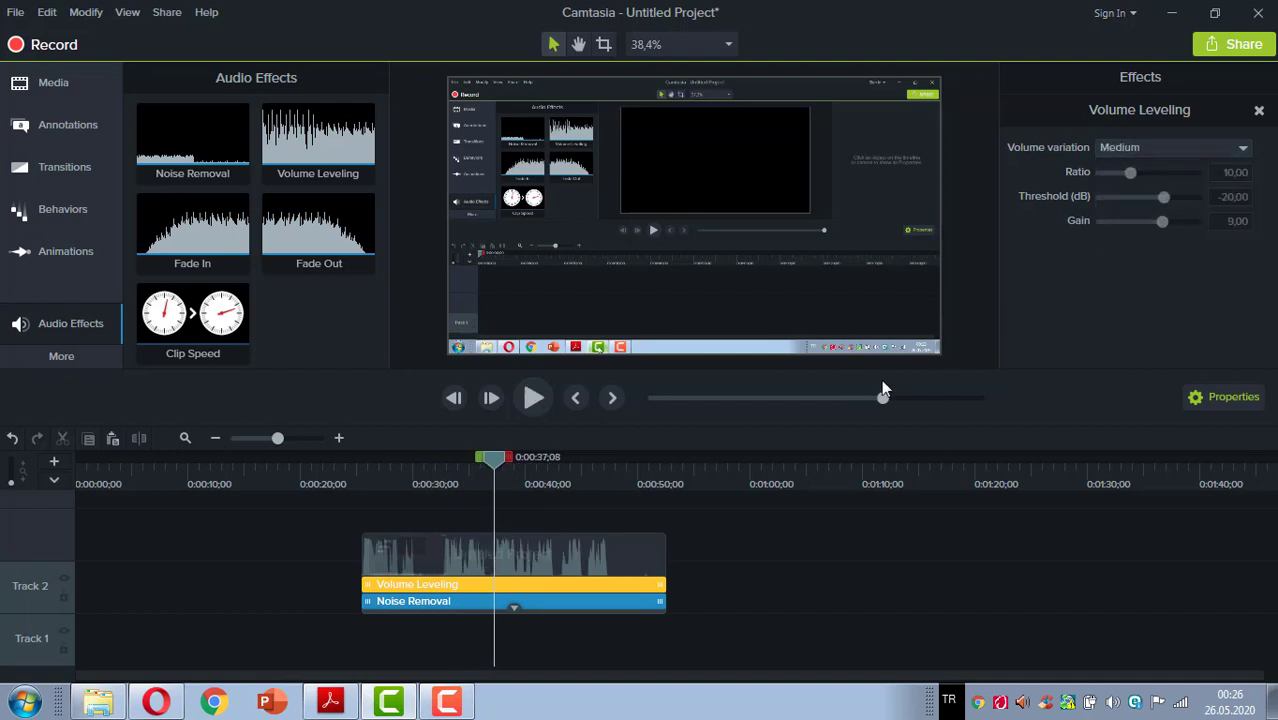
{"action": "left_click", "coordinate": [535, 398]}
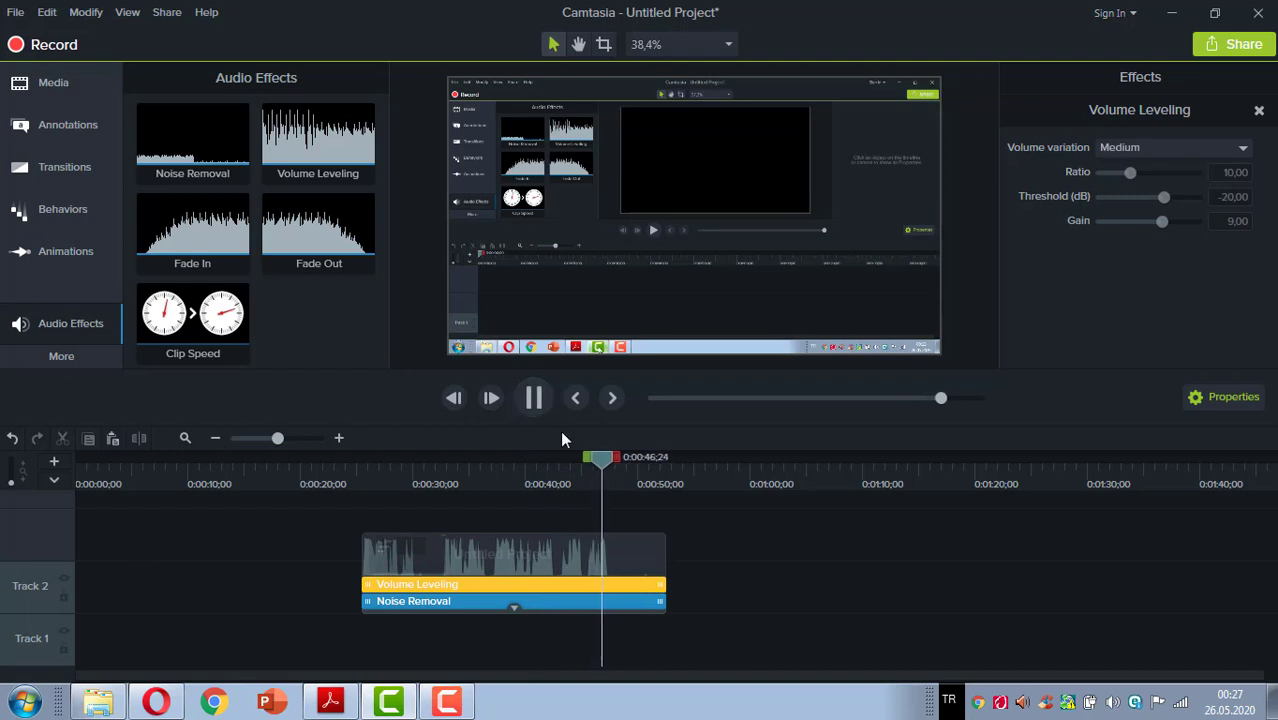
Lower the Track 2 clip's volume line close to the minimum and play it from about 34 seconds.
{"action": "left_click_drag", "start_coordinate": [617, 459], "coordinate": [545, 459]}
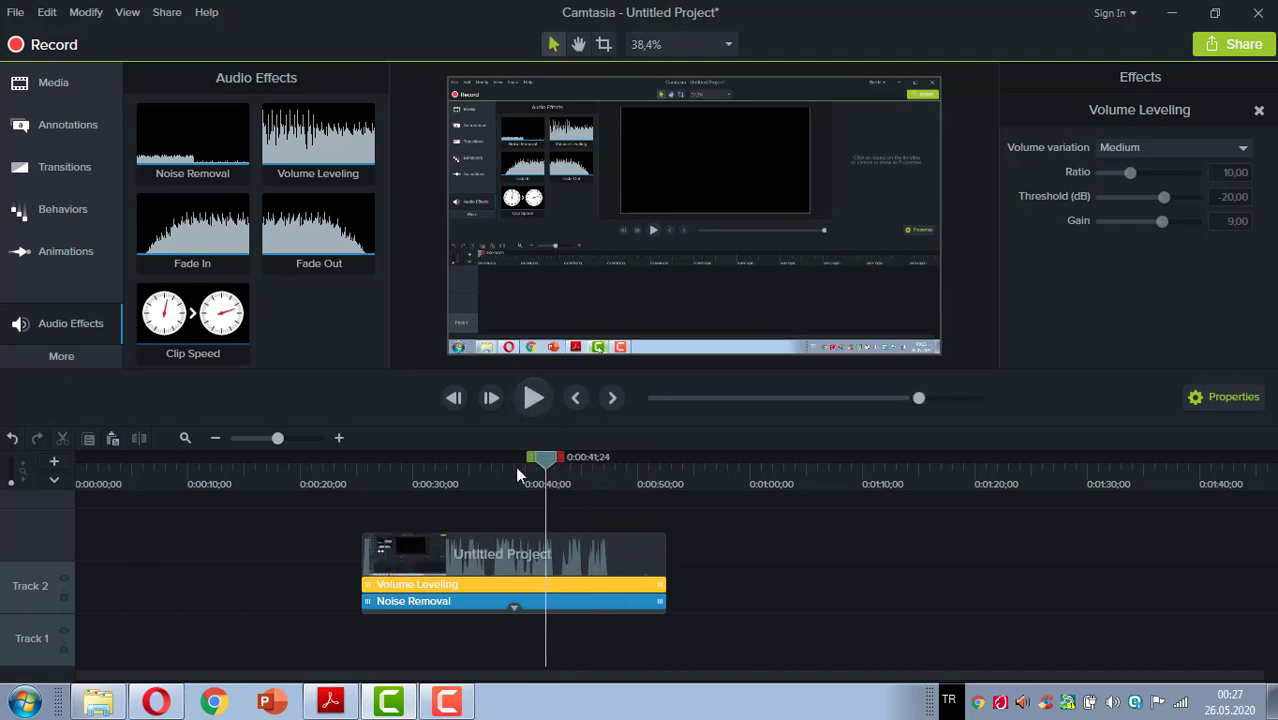
{"action": "left_click", "coordinate": [460, 484]}
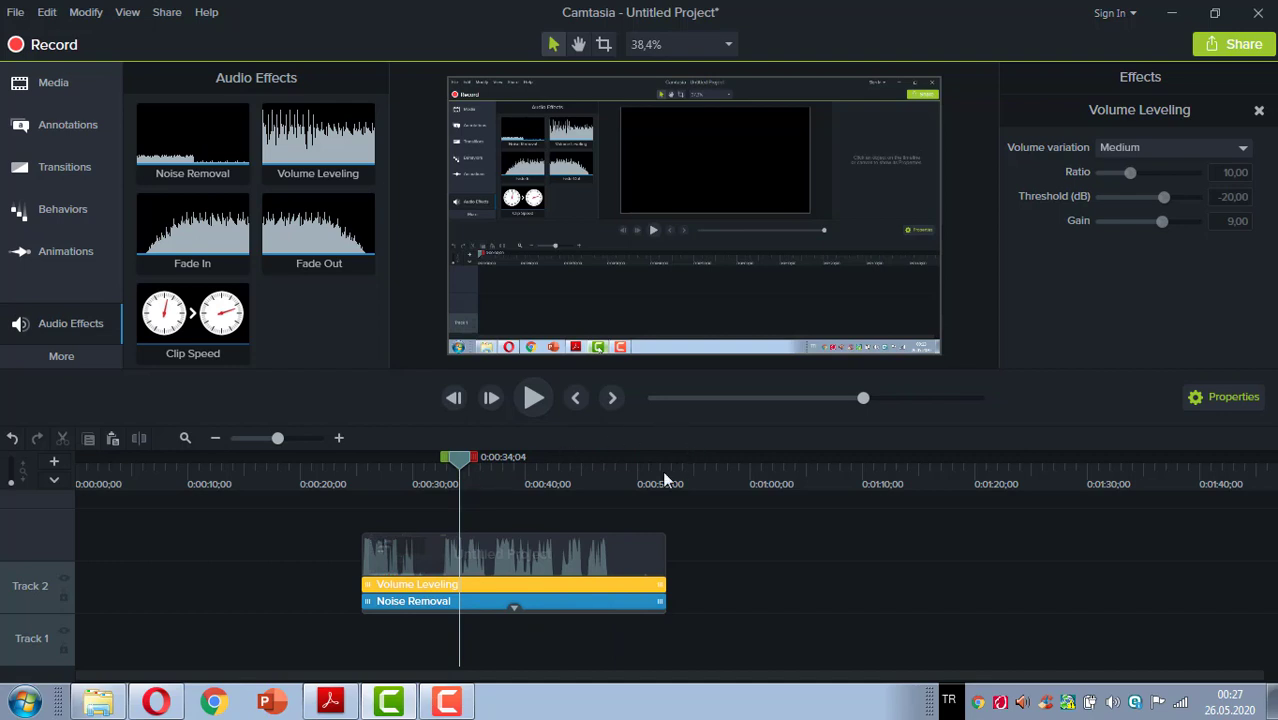
{"action": "left_click", "coordinate": [512, 548]}
{"action": "left_click", "coordinate": [739, 559]}
{"action": "left_click", "coordinate": [572, 582]}
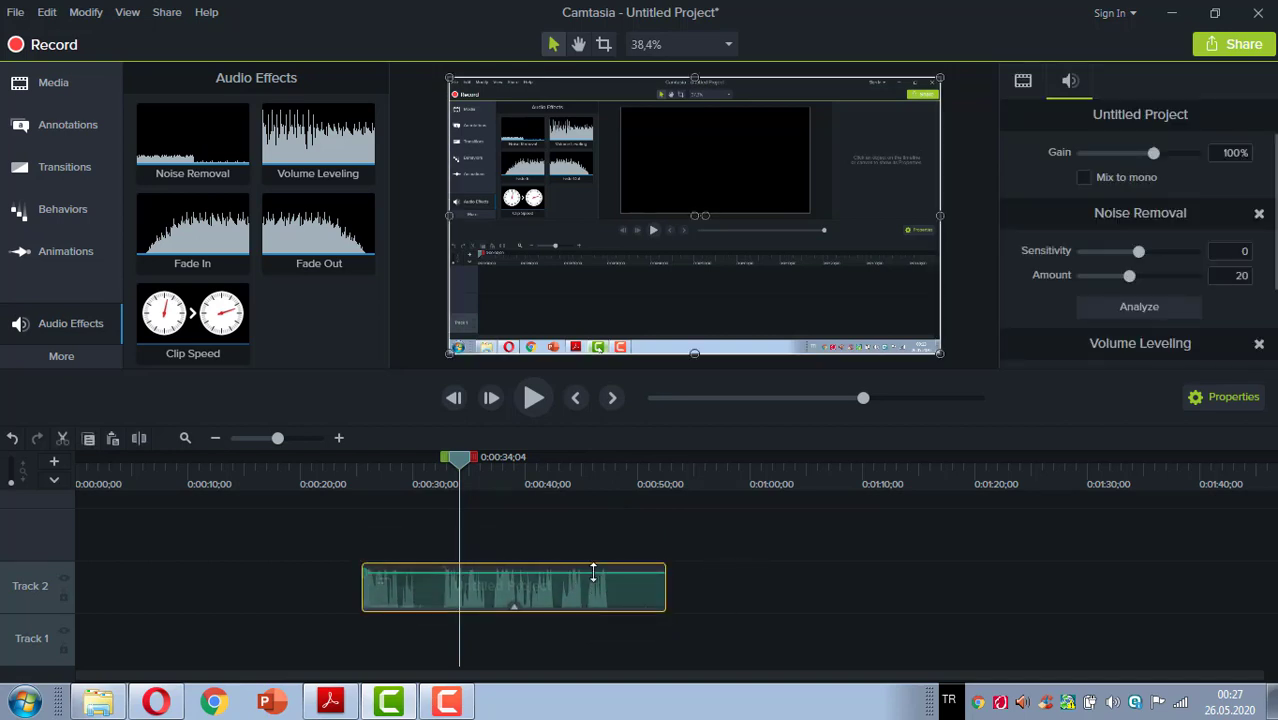
{"action": "left_click_drag", "start_coordinate": [593, 571], "coordinate": [603, 596]}
{"action": "left_click", "coordinate": [534, 403]}
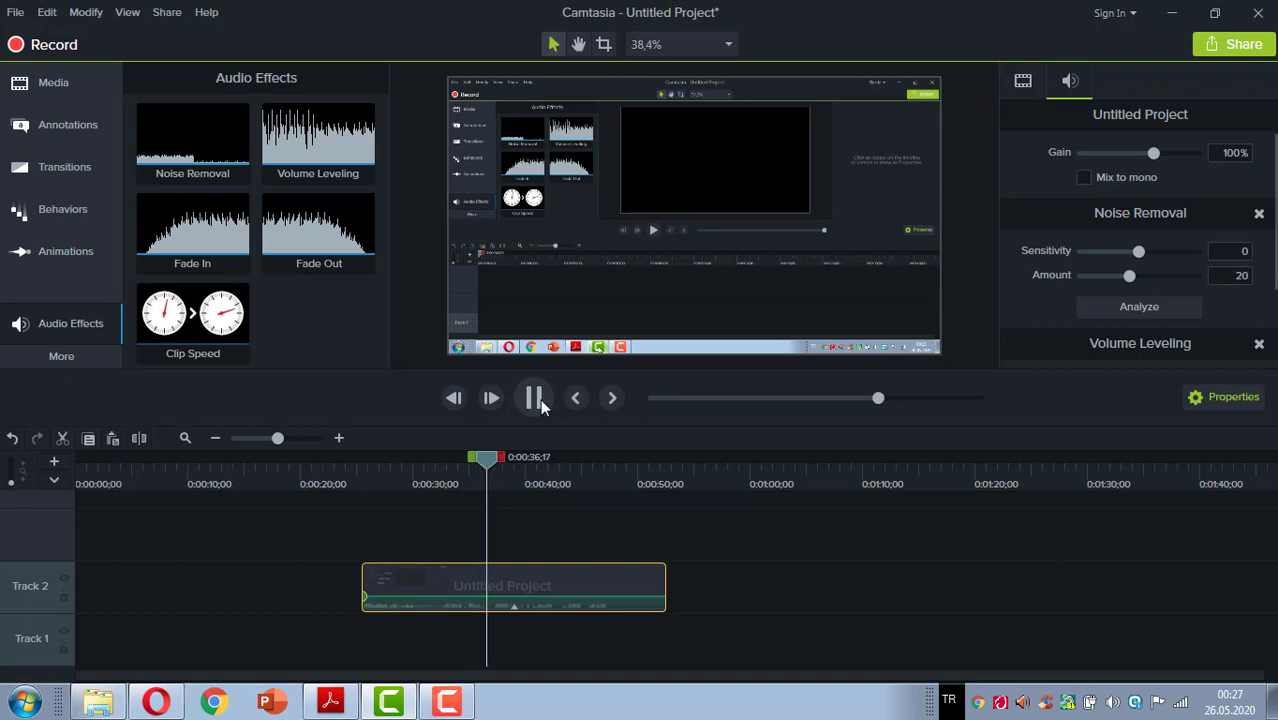
Raise the Track 2 clip's volume line to near the maximum and listen to the clip.
{"action": "left_click", "coordinate": [536, 398]}
{"action": "left_click_drag", "start_coordinate": [580, 596], "coordinate": [579, 562]}
{"action": "left_click", "coordinate": [545, 414]}
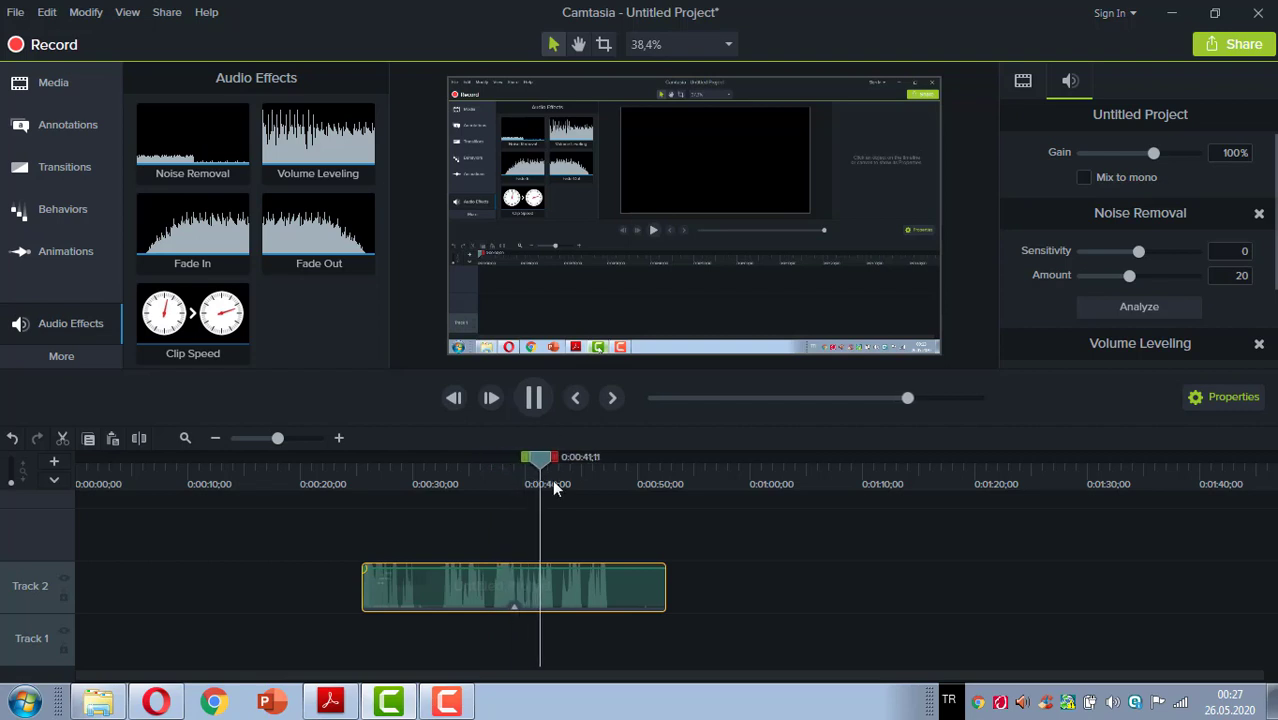
{"action": "left_click", "coordinate": [535, 400]}
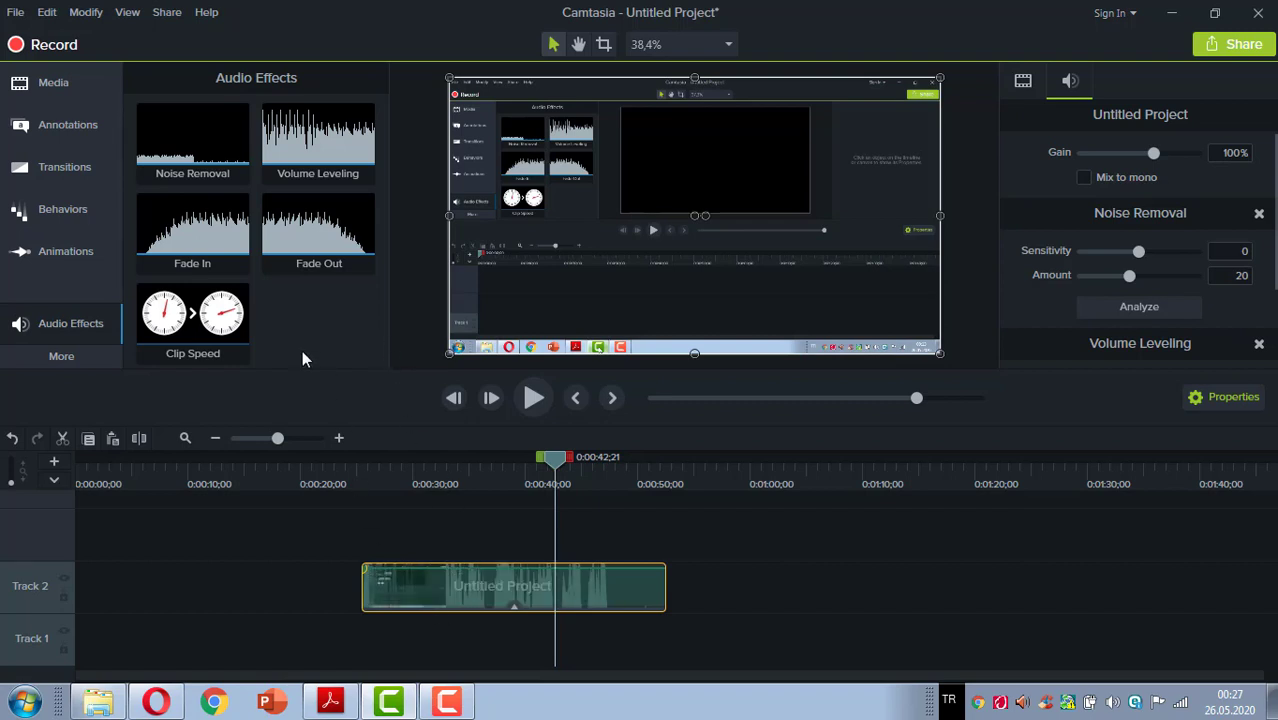
Add the Fade In effect to the Track 2 clip and play the clip from its start.
{"action": "left_click_drag", "start_coordinate": [192, 228], "coordinate": [386, 594]}
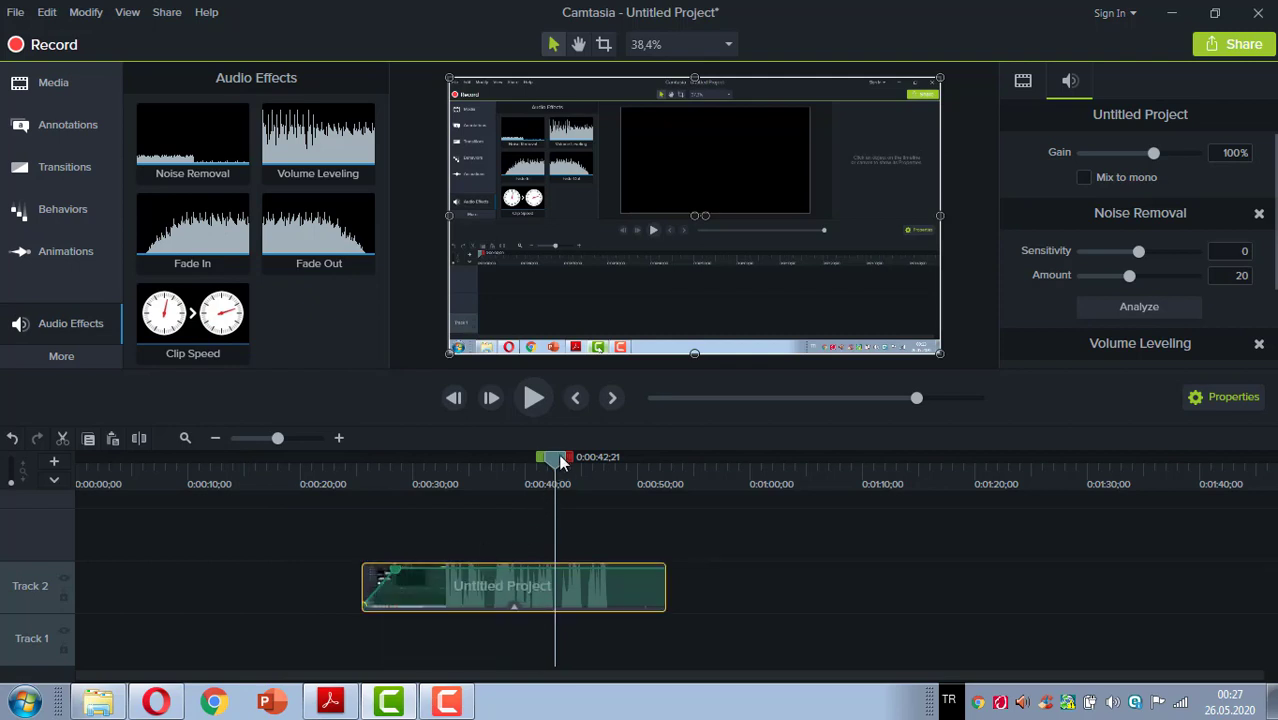
{"action": "left_click_drag", "start_coordinate": [560, 461], "coordinate": [365, 530]}
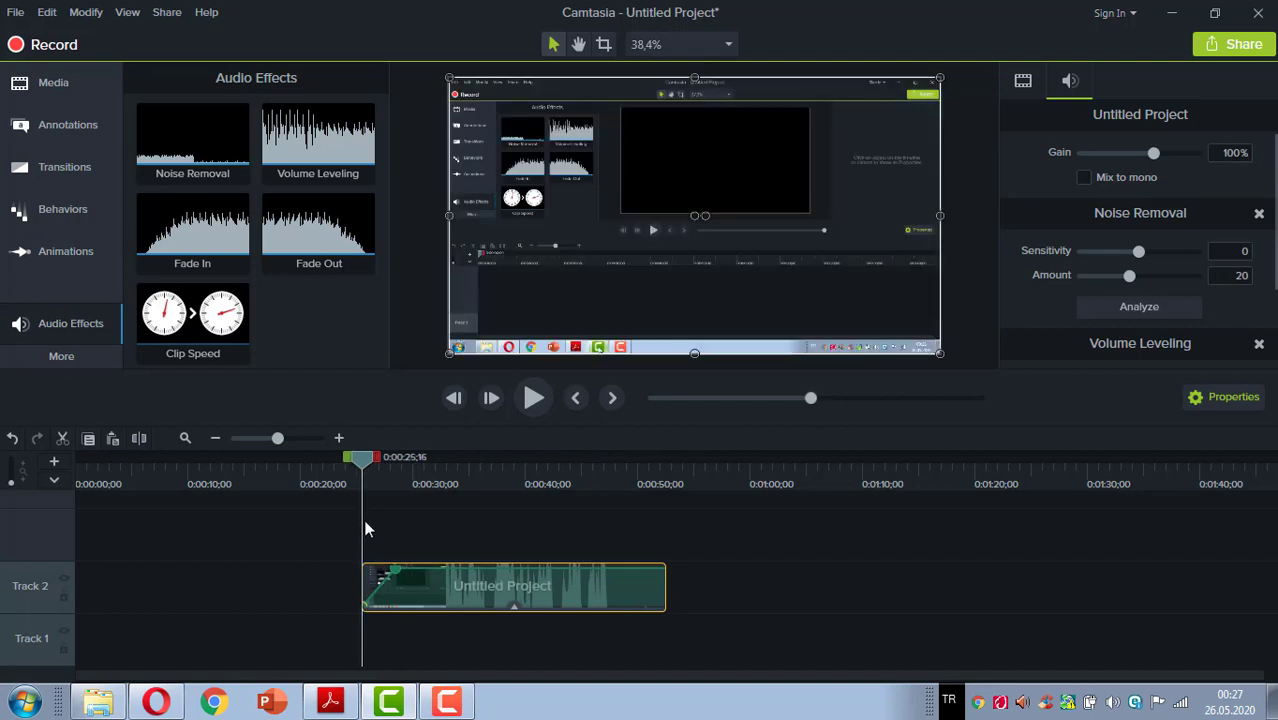
{"action": "left_click", "coordinate": [532, 399]}
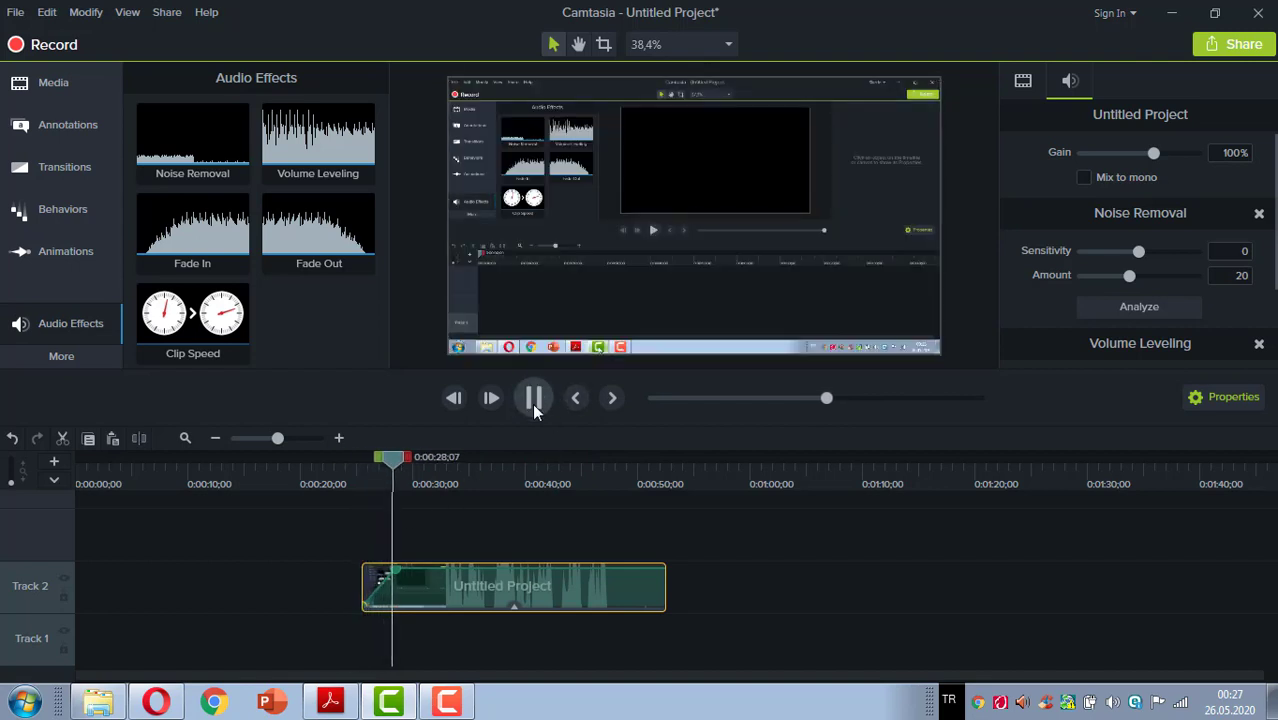
{"action": "left_click", "coordinate": [532, 401]}
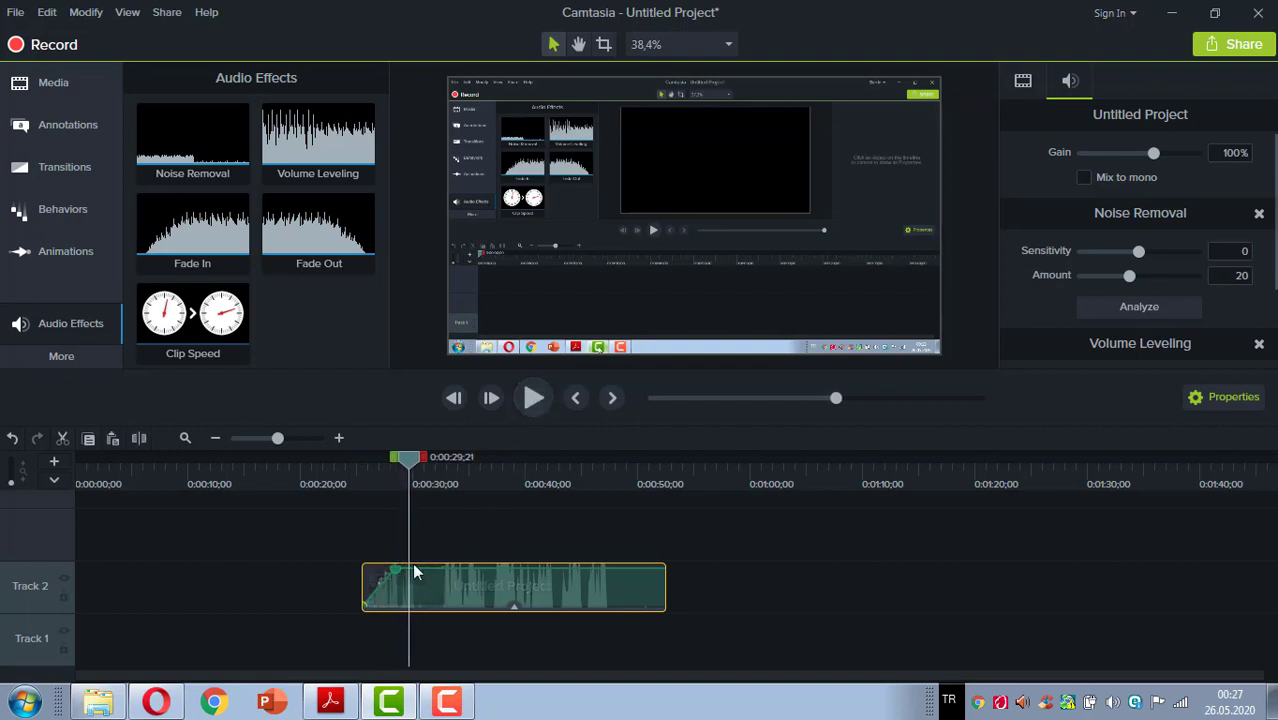
Lengthen the Track 2 clip's fade-in to end at about 33 seconds and slightly lower the volume after it.
{"action": "left_click_drag", "start_coordinate": [416, 468], "coordinate": [334, 473]}
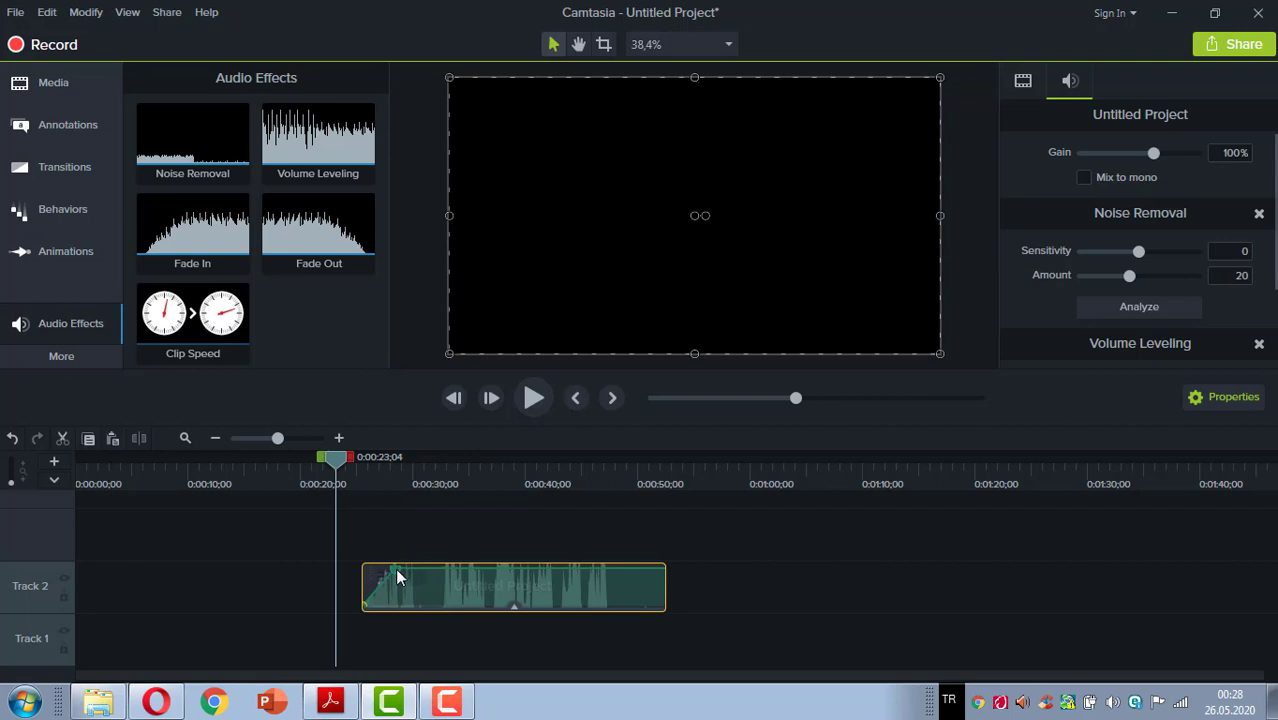
{"action": "left_click_drag", "start_coordinate": [400, 570], "coordinate": [452, 592]}
{"action": "left_click_drag", "start_coordinate": [451, 568], "coordinate": [455, 583]}
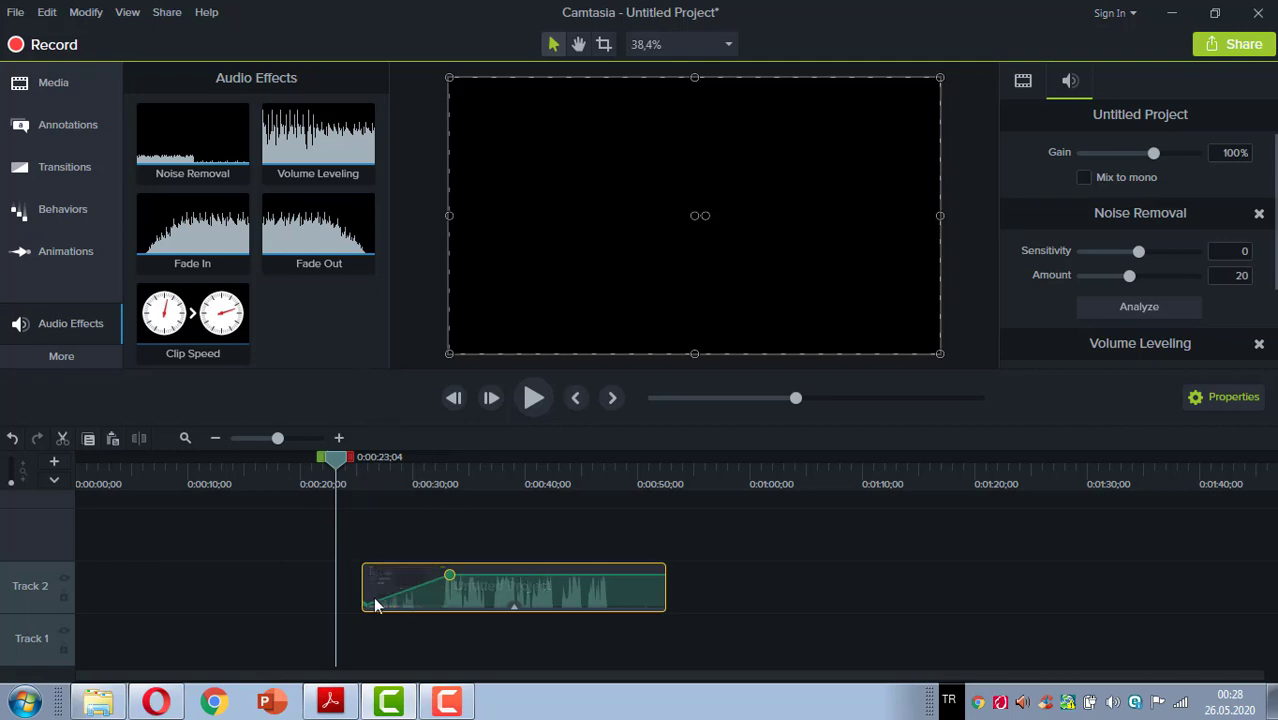
Add the Fade Out effect to the end of the Track 2 clip and try to adjust the clip's end.
{"action": "left_click_drag", "start_coordinate": [303, 220], "coordinate": [634, 574]}
{"action": "left_click_drag", "start_coordinate": [665, 582], "coordinate": [611, 584]}
{"action": "left_click_drag", "start_coordinate": [671, 589], "coordinate": [662, 587]}
Split the Track 2 clip at 0:00:47;24 and delete the part after the cut.
{"action": "left_click_drag", "start_coordinate": [345, 469], "coordinate": [628, 597]}
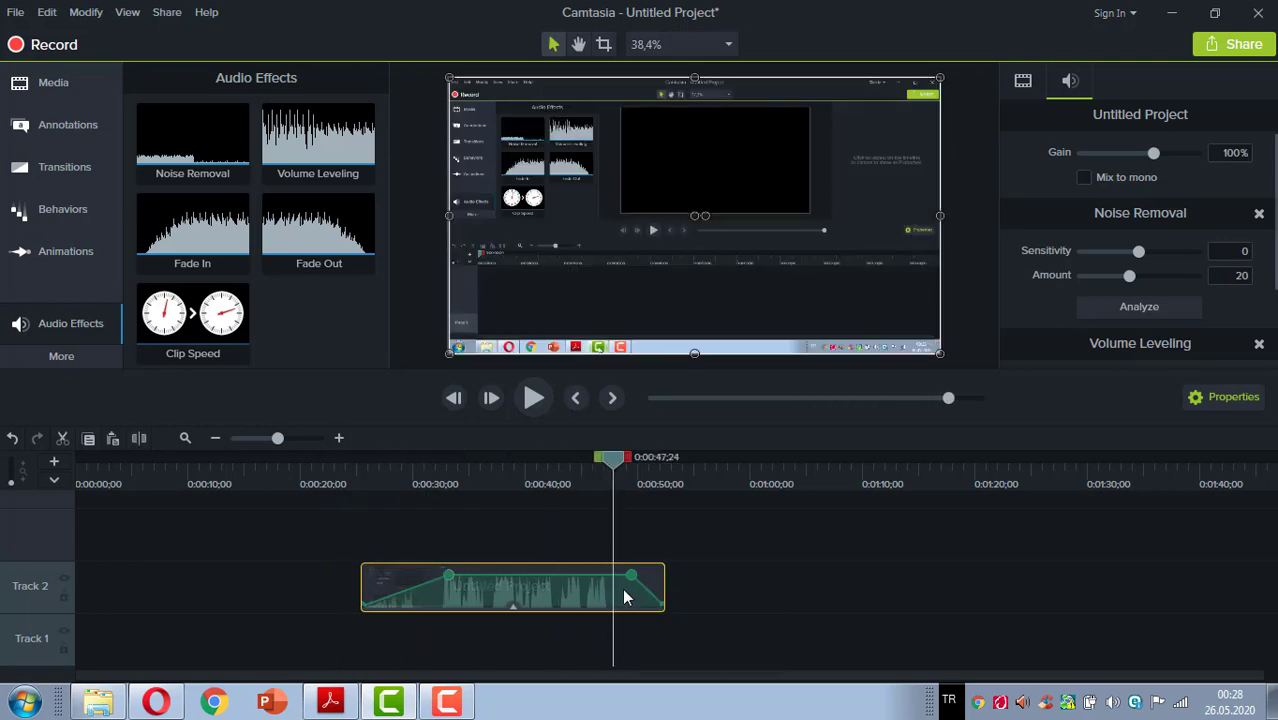
{"action": "key", "text": "s"}
{"action": "left_click", "coordinate": [650, 591]}
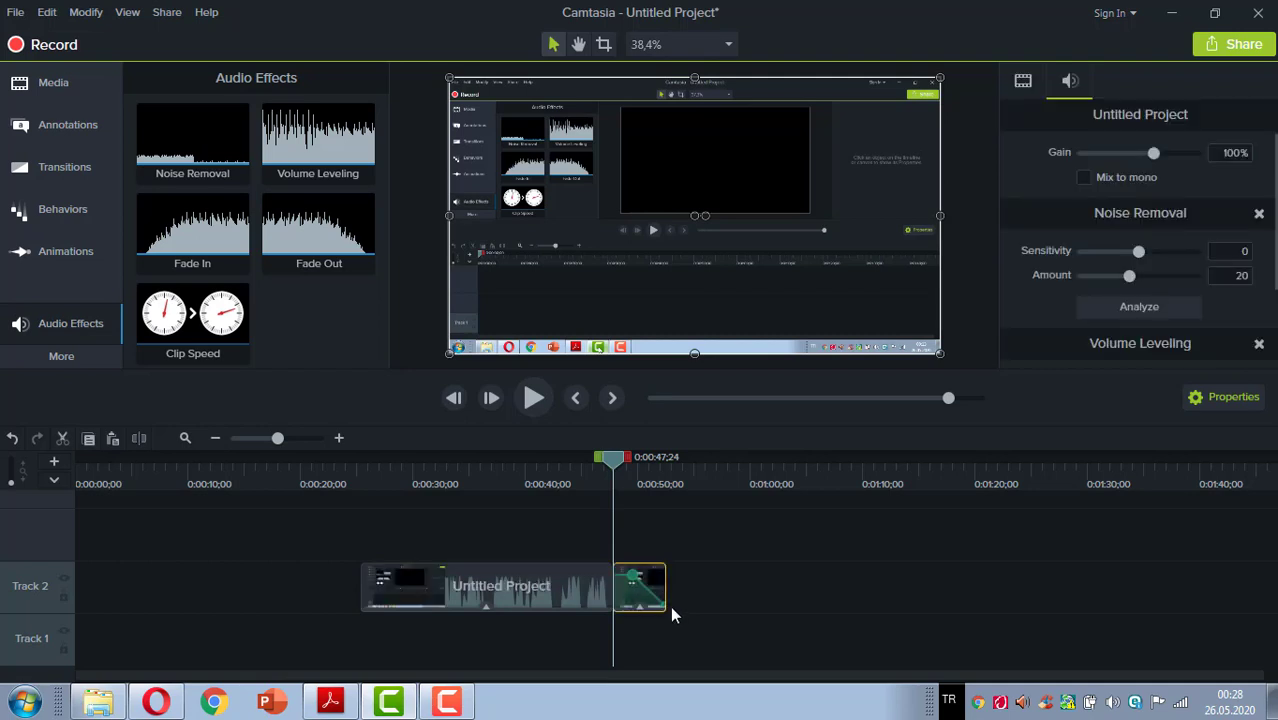
{"action": "key", "text": "Delete"}
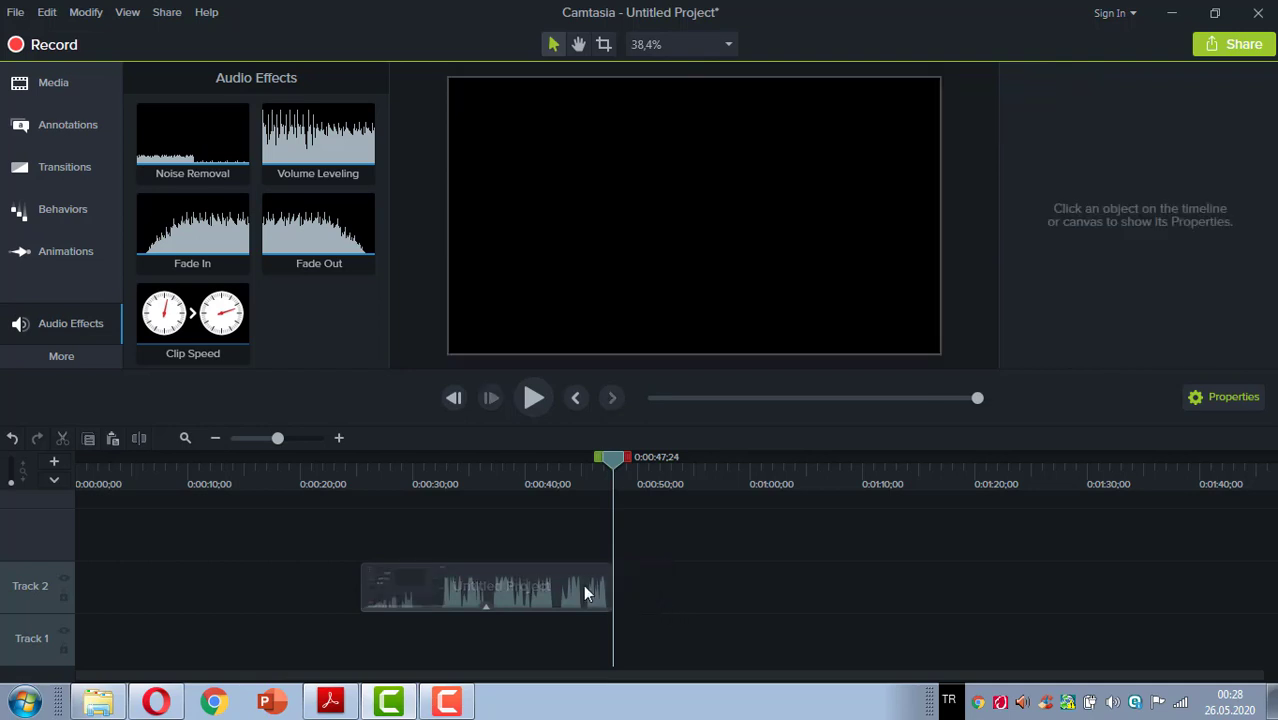
Add the Fade Out effect to the shortened Track 2 clip and make the fade begin at about 41 seconds.
{"action": "left_click", "coordinate": [583, 584]}
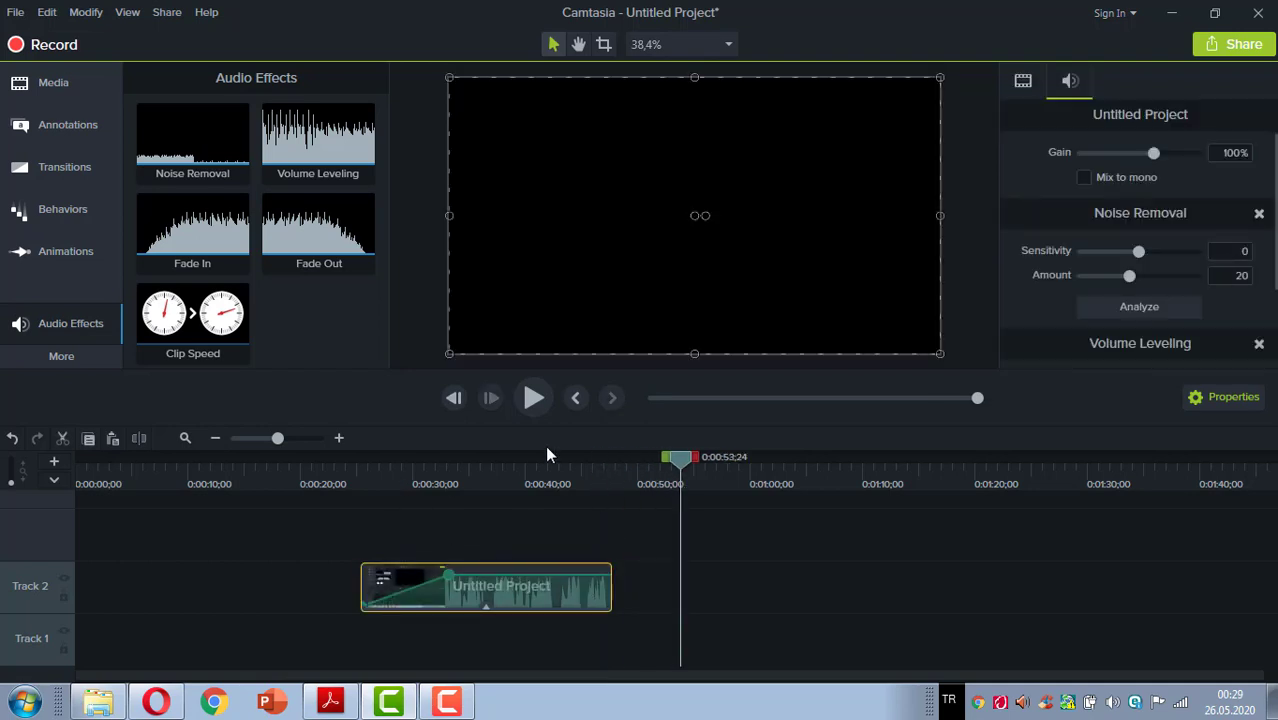
{"action": "left_click_drag", "start_coordinate": [296, 250], "coordinate": [594, 578]}
{"action": "left_click_drag", "start_coordinate": [680, 462], "coordinate": [559, 495]}
{"action": "left_click_drag", "start_coordinate": [577, 577], "coordinate": [537, 577]}
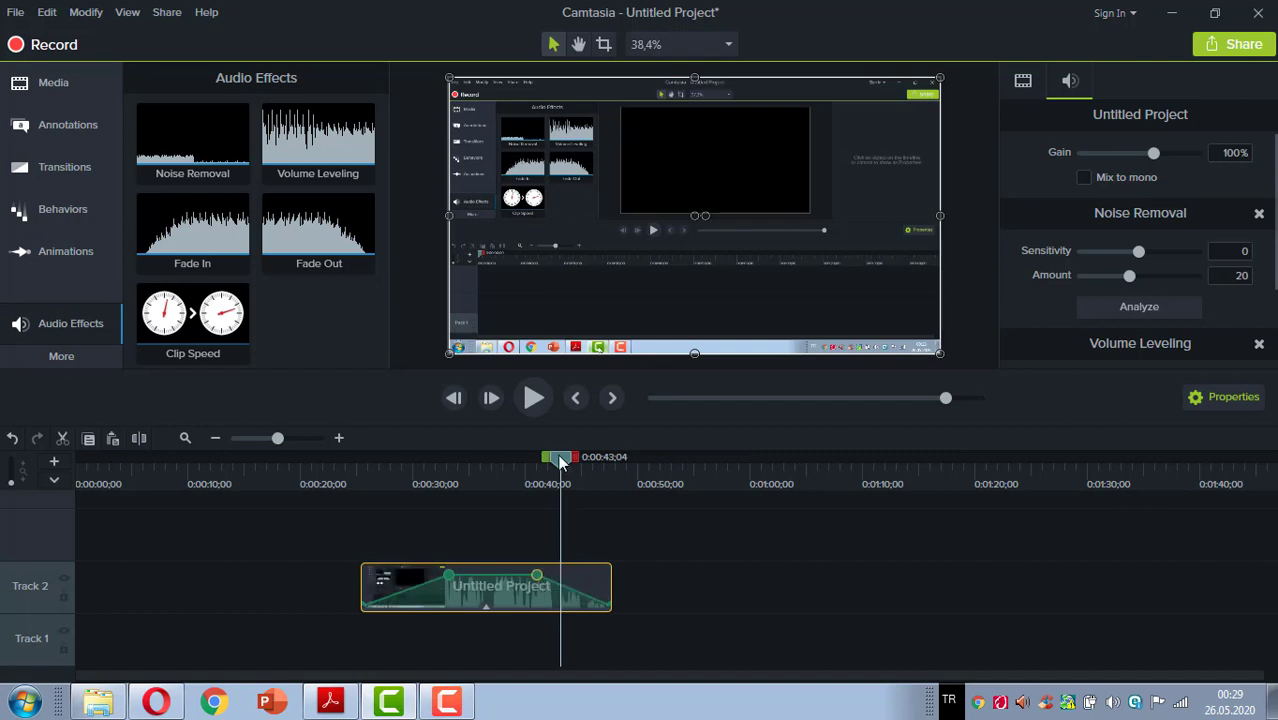
Play the Track 2 clip from around the start of its fade-out to check the effect.
{"action": "left_click_drag", "start_coordinate": [560, 457], "coordinate": [532, 457]}
{"action": "left_click", "coordinate": [533, 398]}
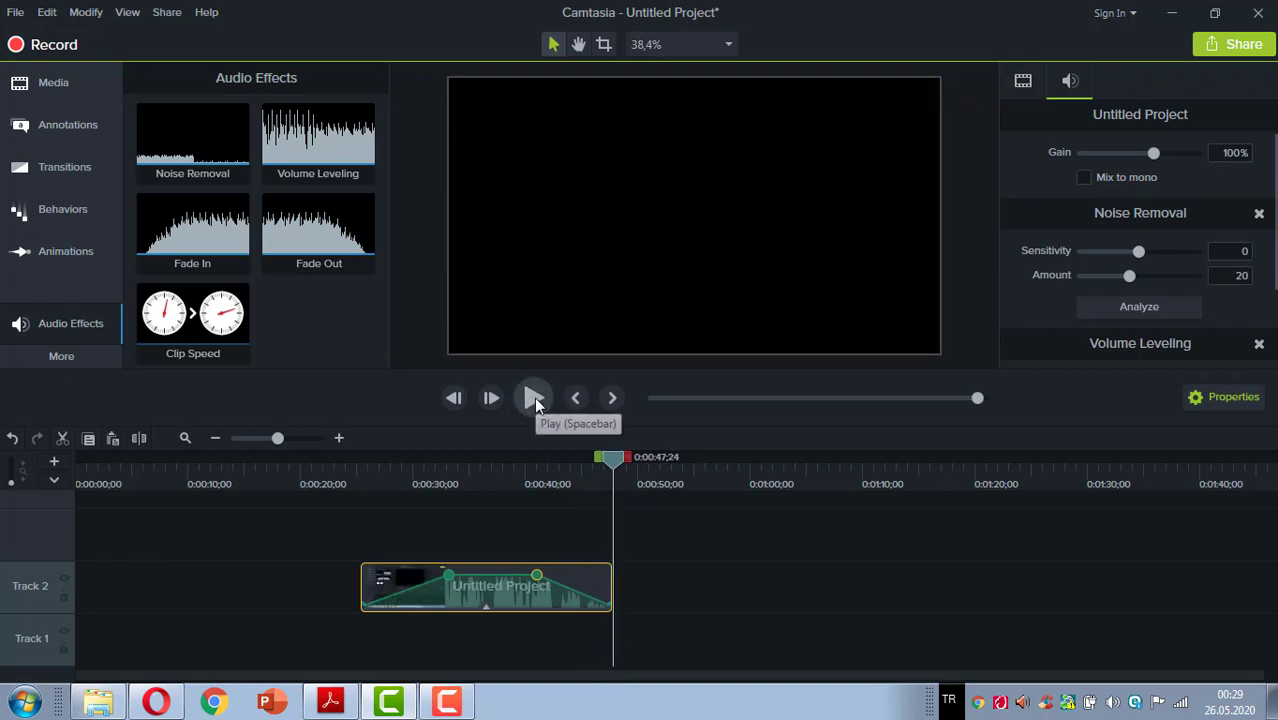
{"action": "left_click", "coordinate": [534, 397]}
{"action": "left_click", "coordinate": [534, 398]}
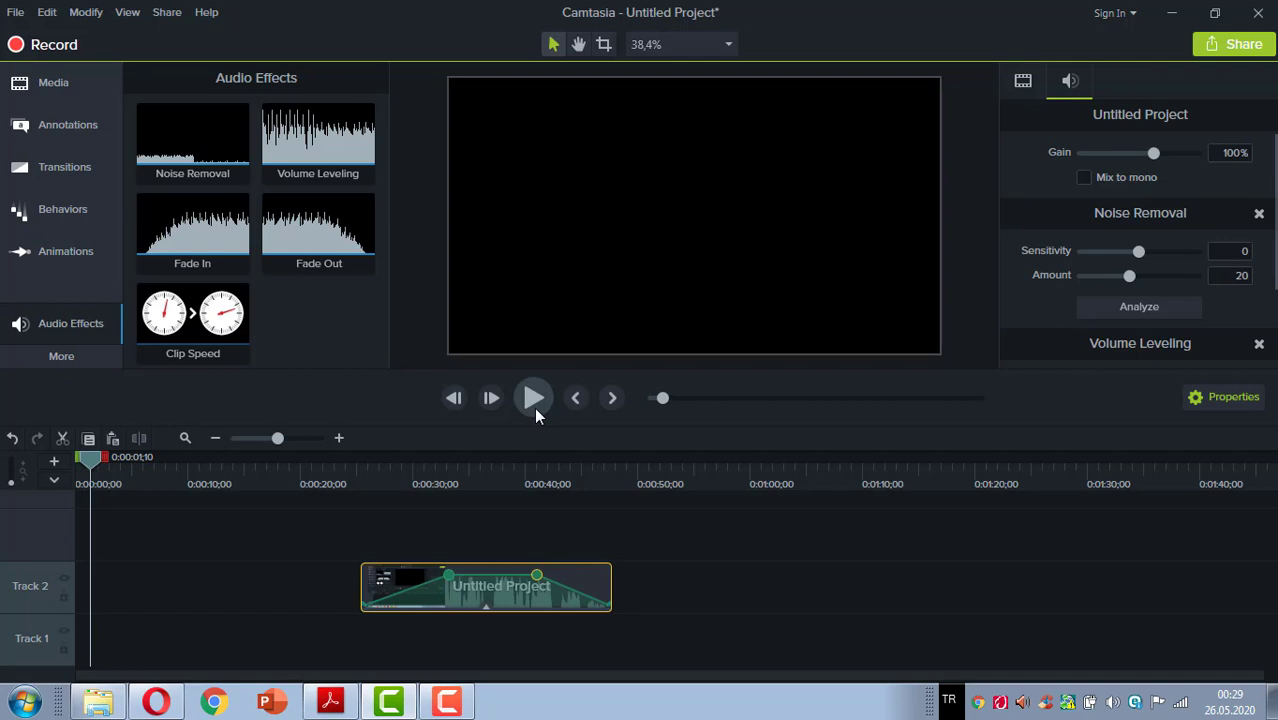
Add the Clip Speed effect to the Track 2 clip and open that effect's settings.
{"action": "left_click", "coordinate": [189, 322]}
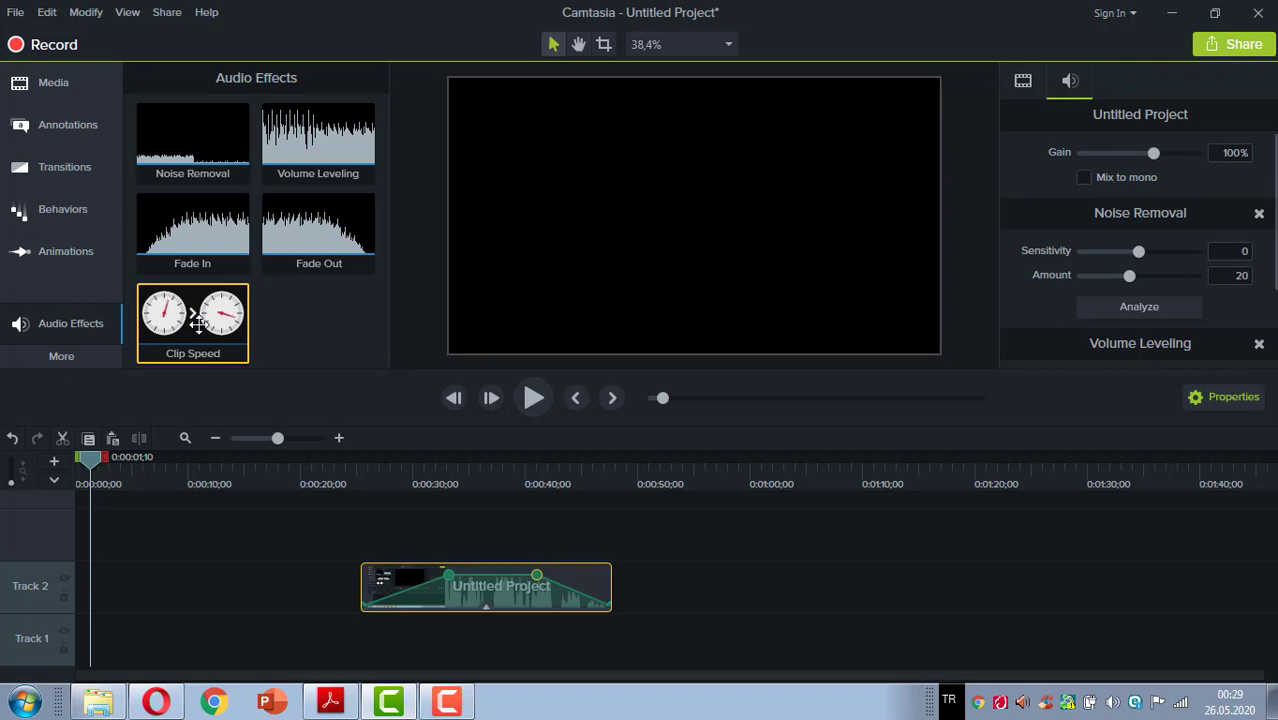
{"action": "left_click_drag", "start_coordinate": [199, 322], "coordinate": [482, 582]}
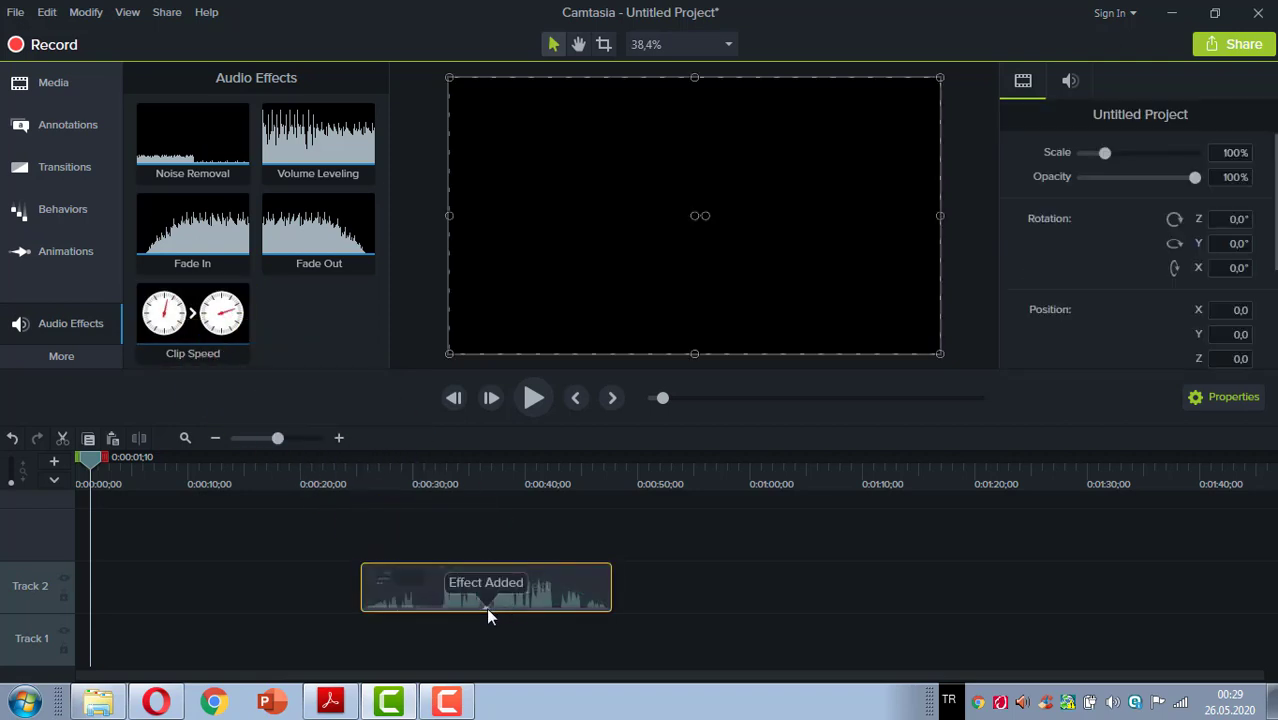
{"action": "left_click", "coordinate": [486, 607]}
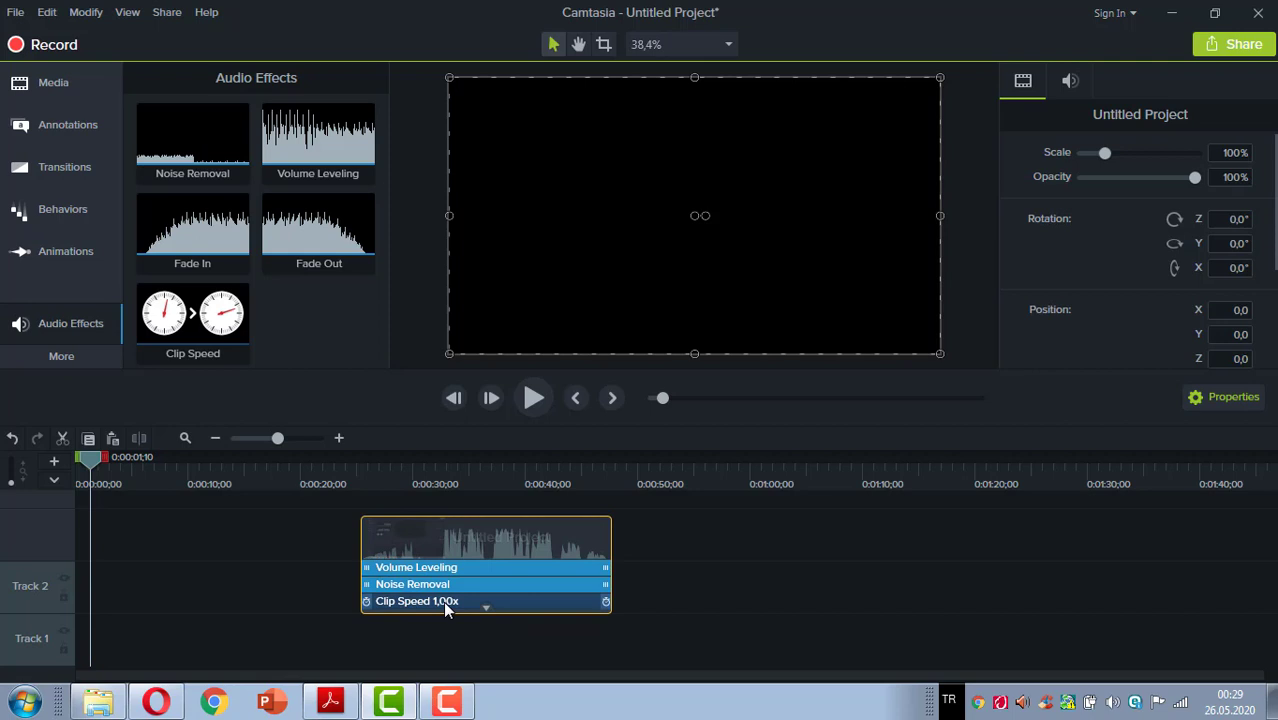
{"action": "left_click", "coordinate": [443, 601]}
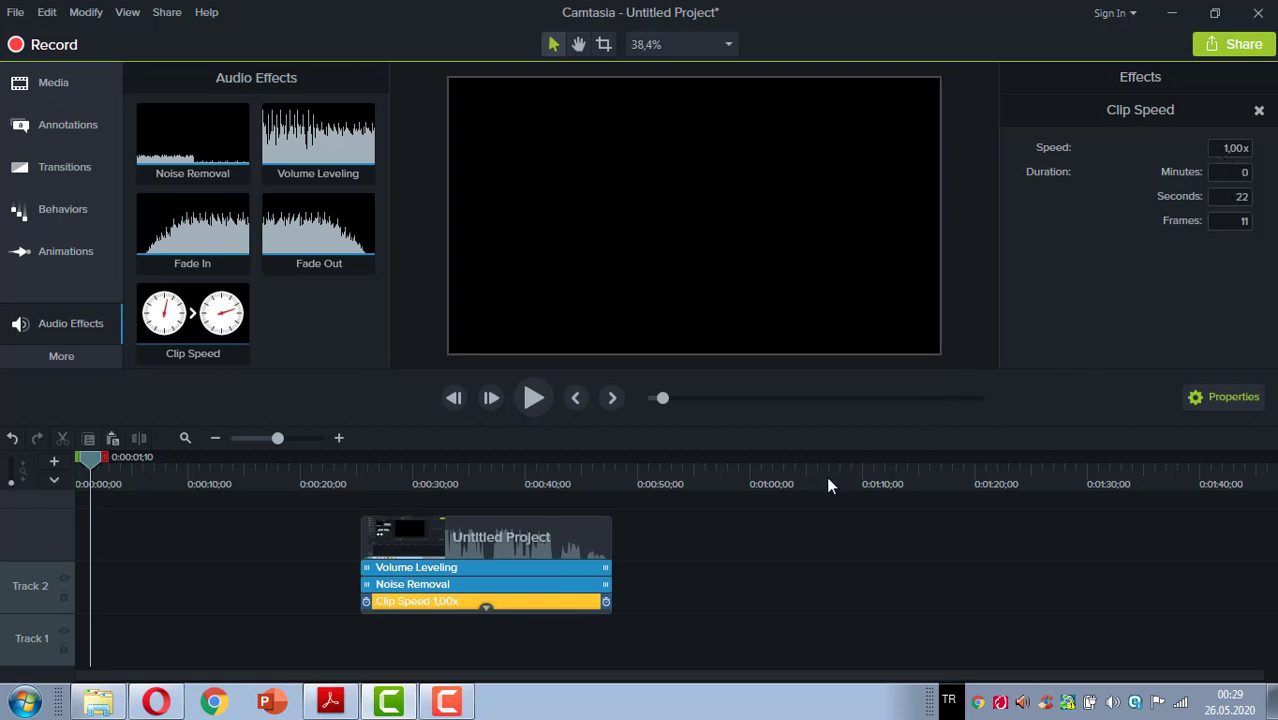
Shorten the Track 2 clip with Clip Speed, set its speed to 3x, and start playback.
{"action": "left_click_drag", "start_coordinate": [606, 601], "coordinate": [572, 603]}
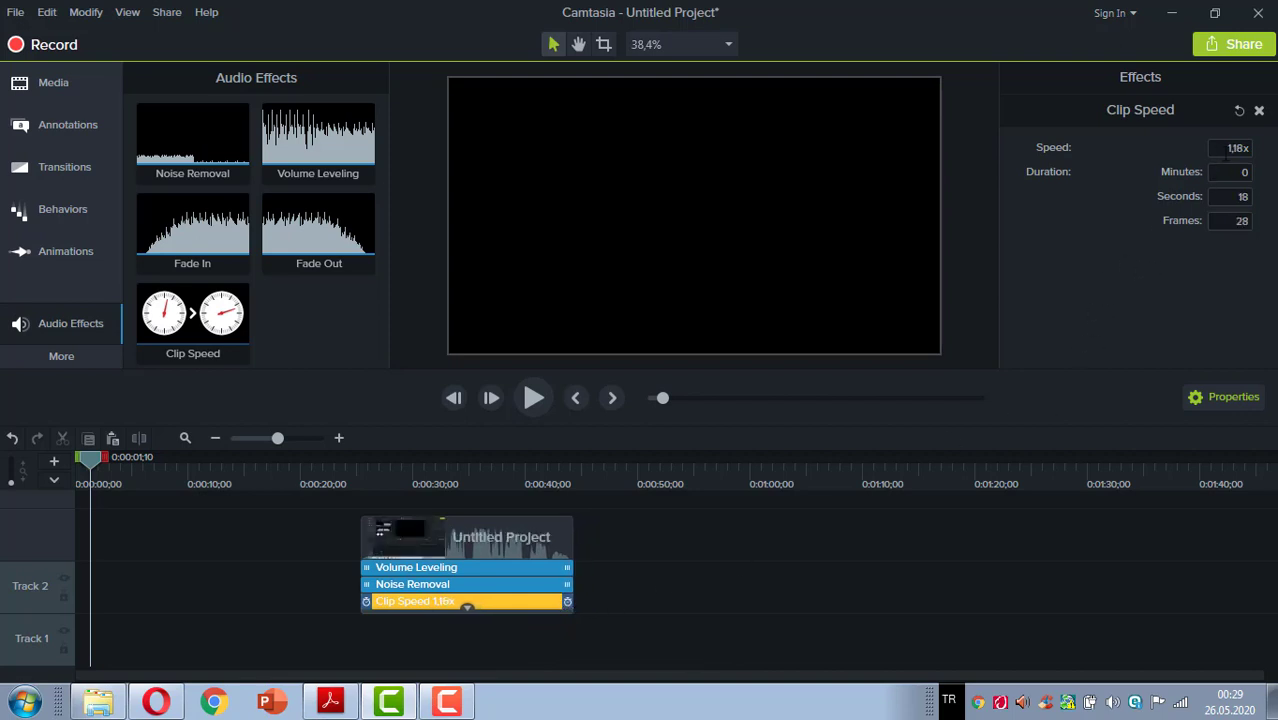
{"action": "left_click", "coordinate": [1222, 150]}
{"action": "type", "text": "3x"}
{"action": "key", "text": "Return"}
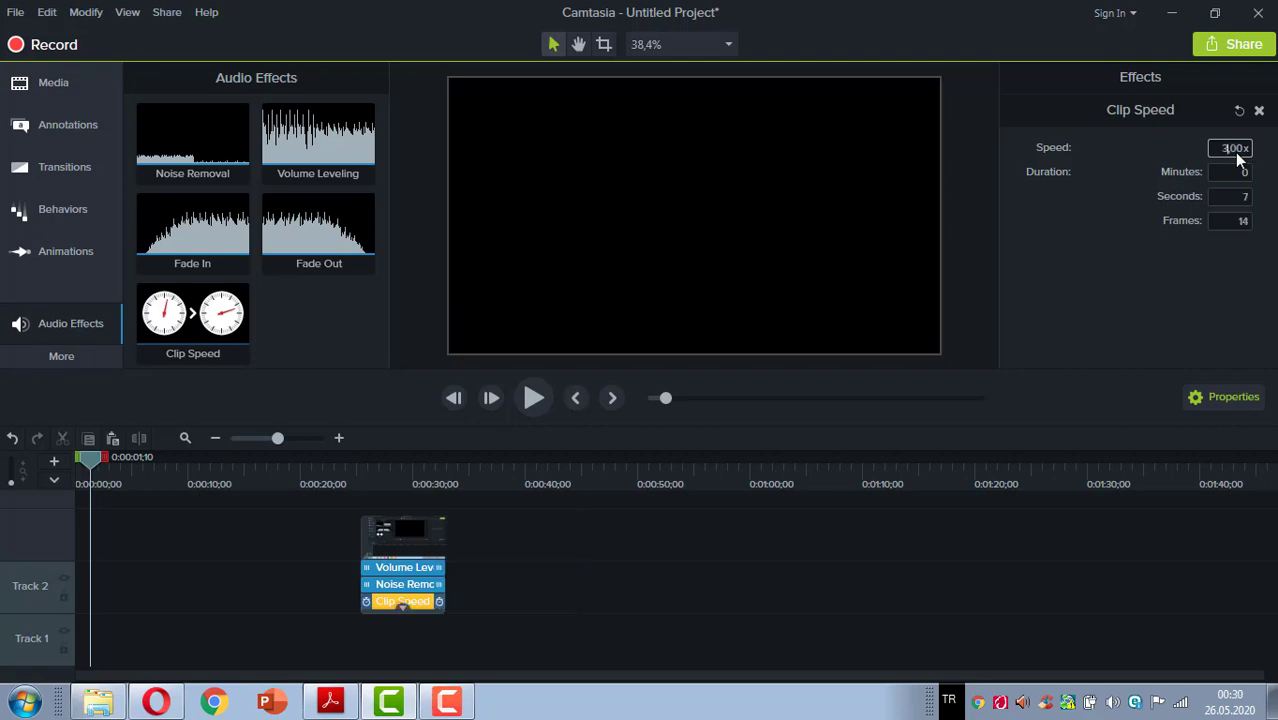
{"action": "left_click_drag", "start_coordinate": [86, 466], "coordinate": [356, 531]}
{"action": "left_click", "coordinate": [530, 401]}
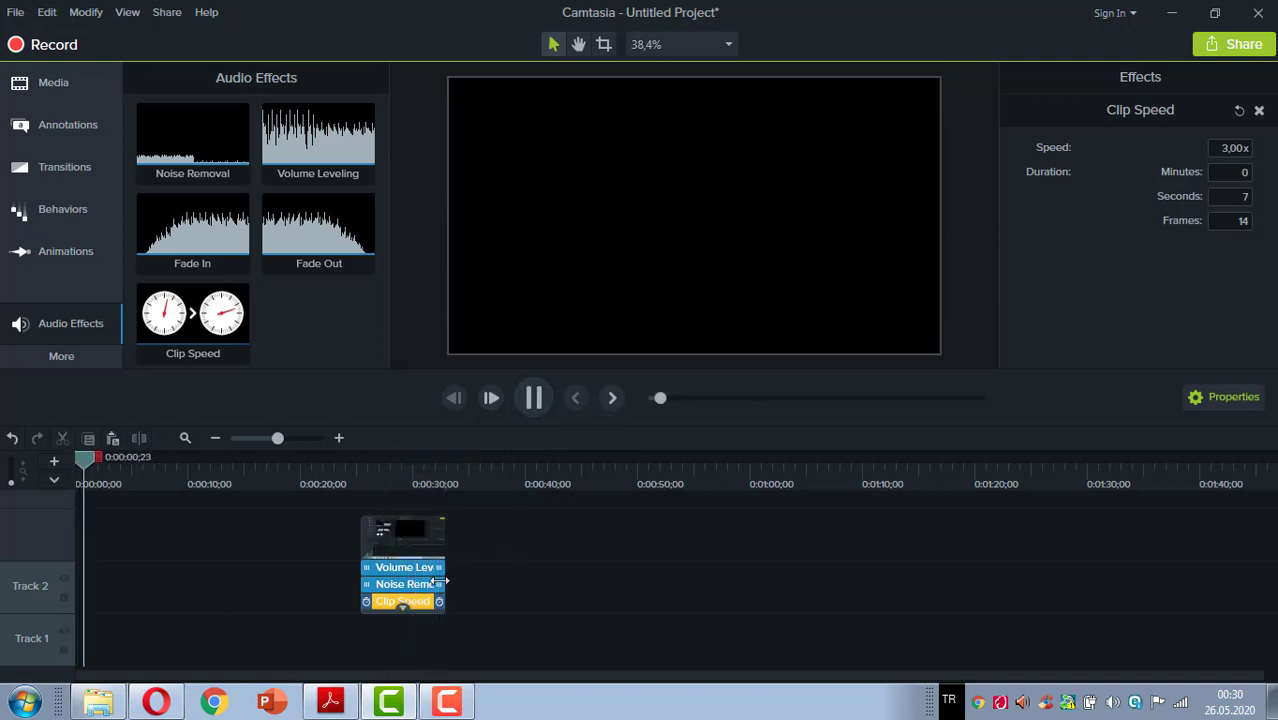
{"action": "left_click", "coordinate": [533, 398]}
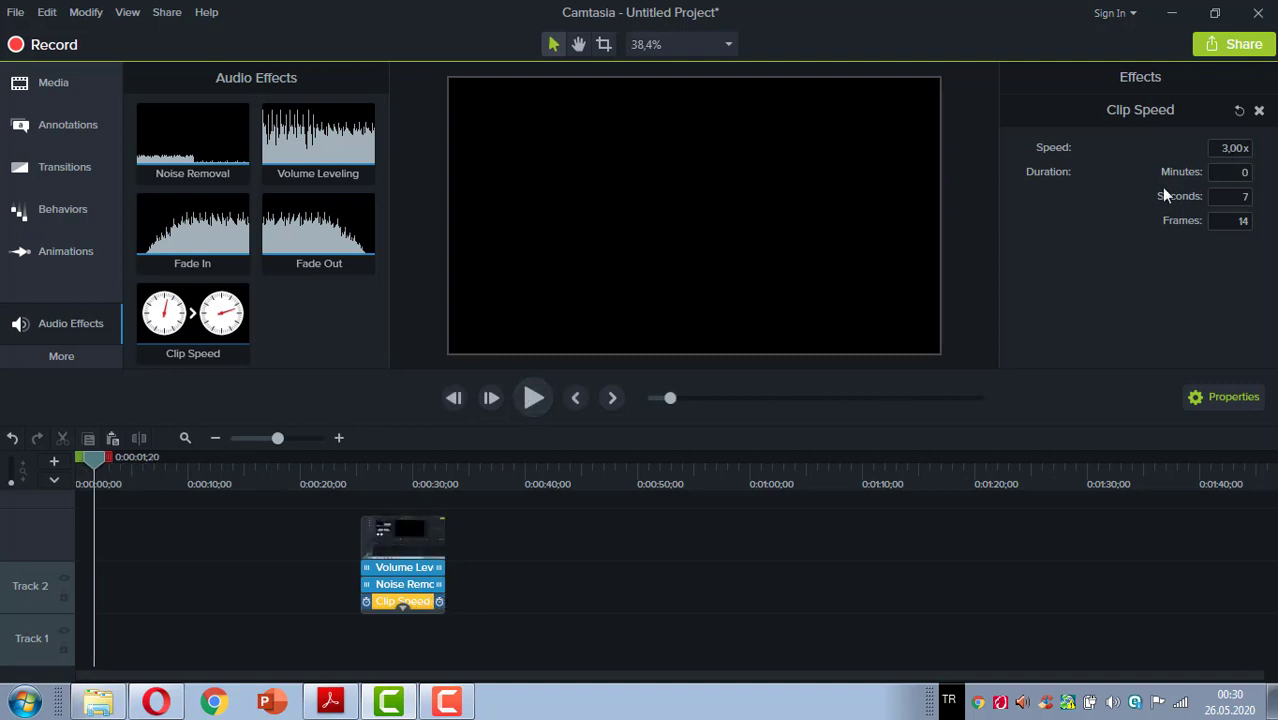
Stretch the Clip Speed effect to slow the Track 2 clip to 0.52x and play it from its start.
{"action": "left_click_drag", "start_coordinate": [440, 601], "coordinate": [838, 604]}
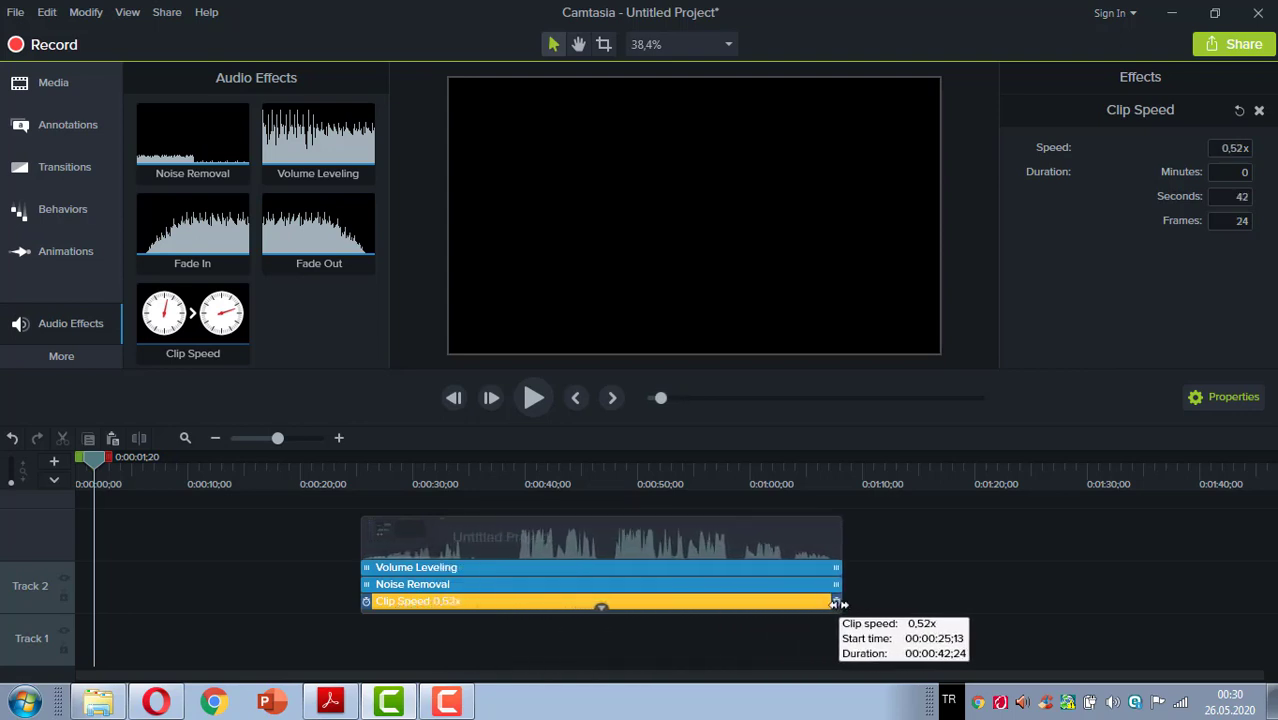
{"action": "left_click_drag", "start_coordinate": [105, 457], "coordinate": [363, 510]}
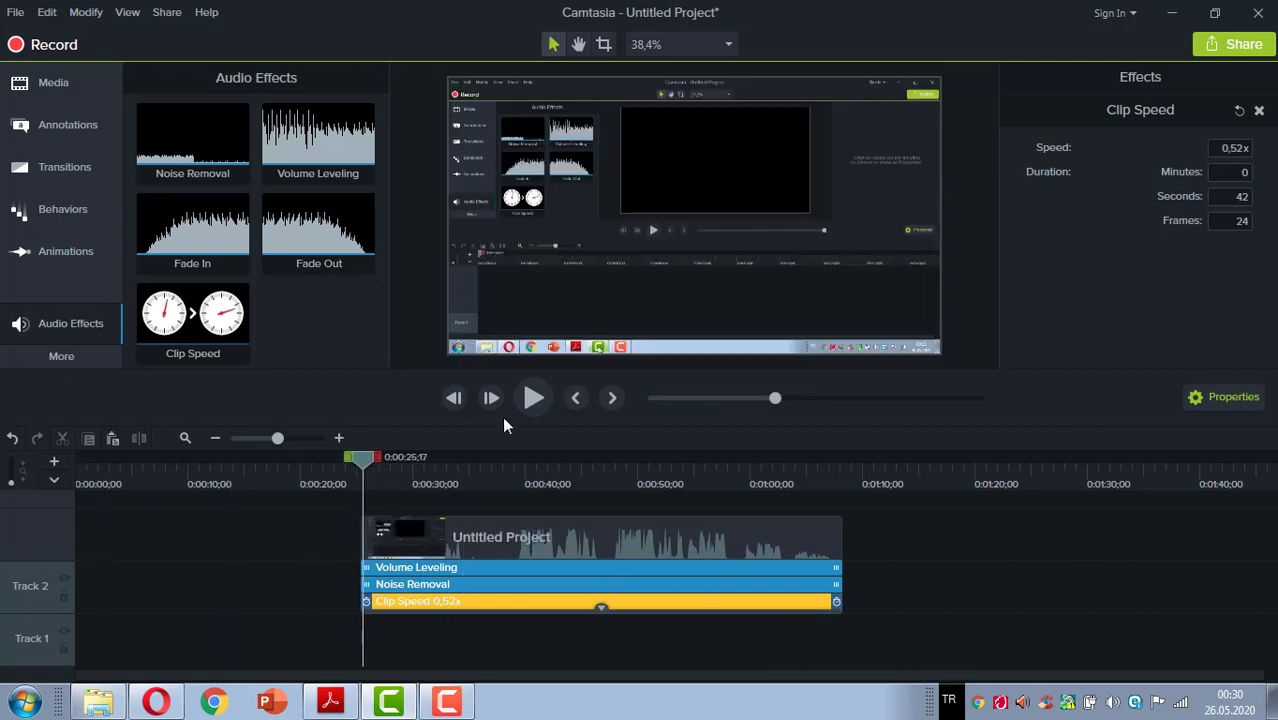
{"action": "left_click", "coordinate": [530, 400]}
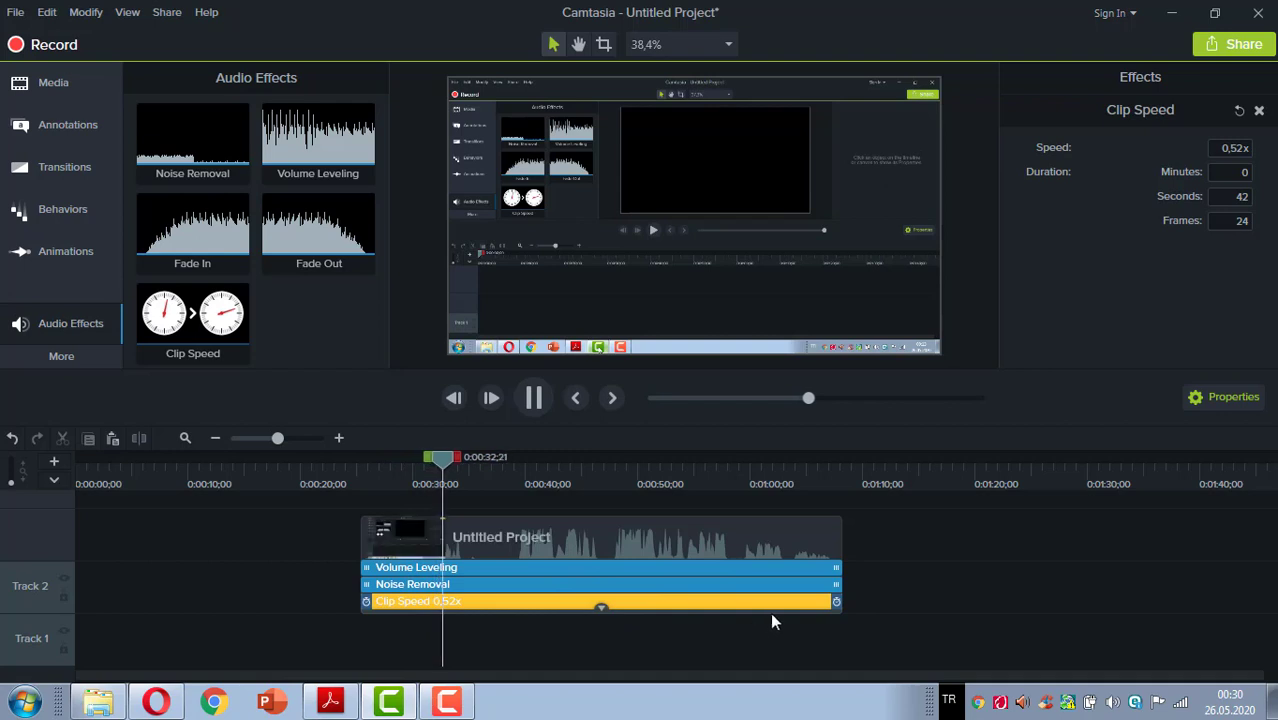
Shorten the Clip Speed effect to bring the Track 2 clip to 0.71x speed and listen to it.
{"action": "left_click_drag", "start_coordinate": [836, 601], "coordinate": [711, 603]}
{"action": "left_click", "coordinate": [535, 404]}
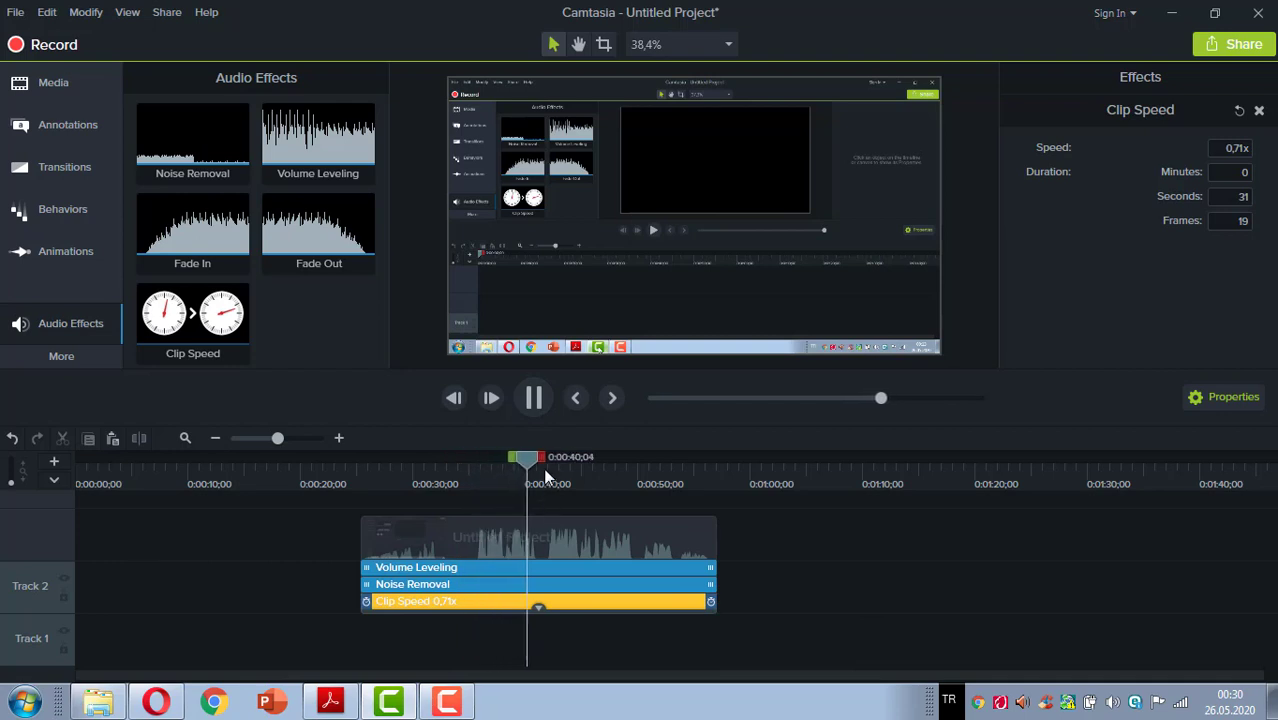
{"action": "left_click", "coordinate": [536, 400]}
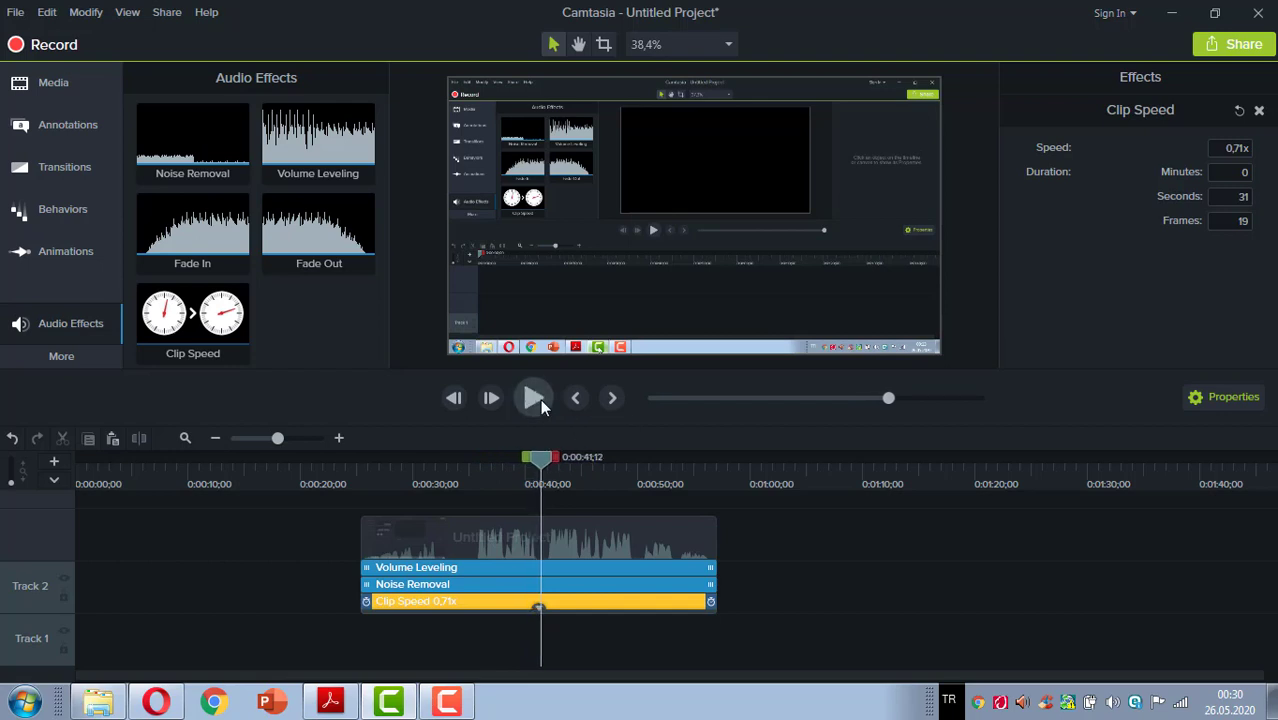